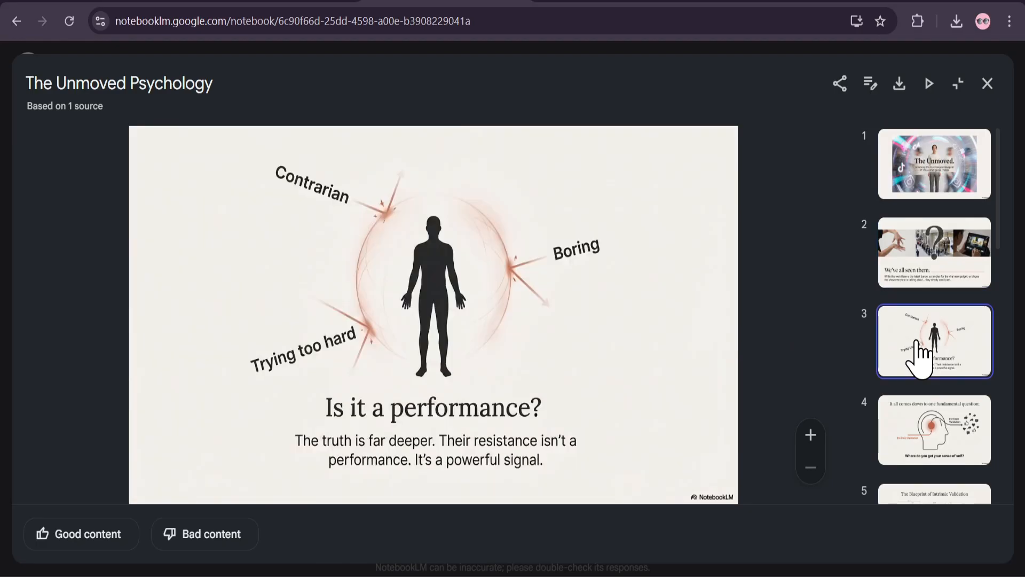
Preview individual slides from slide 4 onward in The Unmoved Psychology deck
{"action": "left_click", "coordinate": [919, 459]}
{"action": "scroll", "coordinate": [918, 454], "scroll_direction": "down", "scroll_amount": 3}
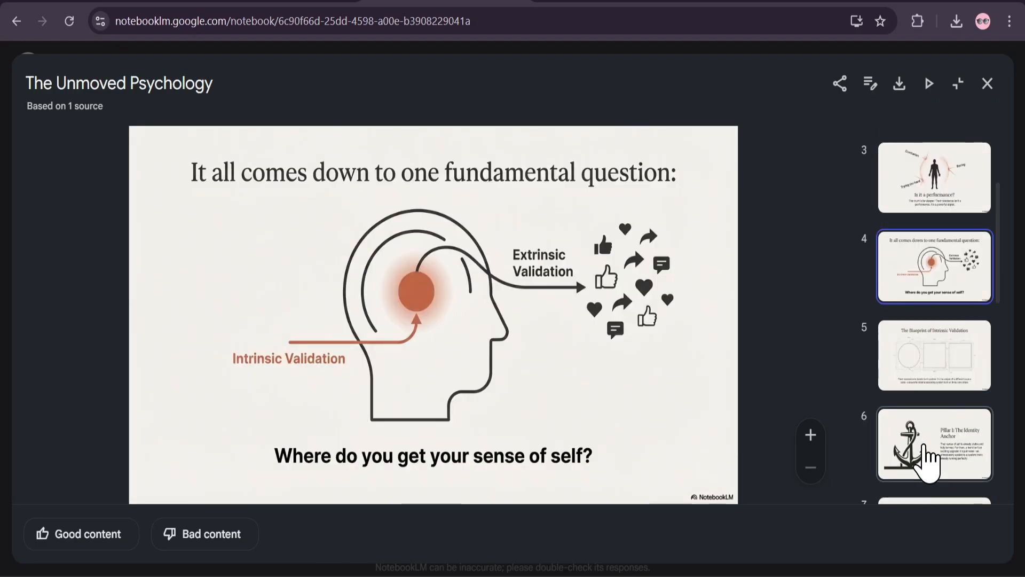
{"action": "left_click", "coordinate": [918, 381]}
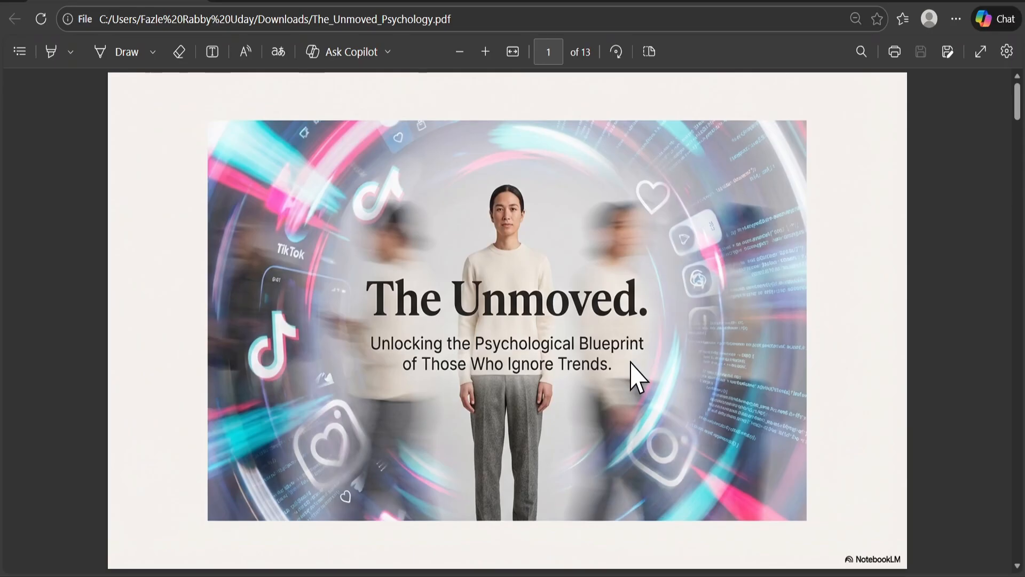
Read through the pages of The_Unmoved_Psychology.pdf, from the title slide to the Different Operating System slide and beyond
{"action": "scroll", "coordinate": [632, 378], "scroll_direction": "down", "scroll_amount": 5}
{"action": "scroll", "coordinate": [636, 377], "scroll_direction": "down", "scroll_amount": 10}
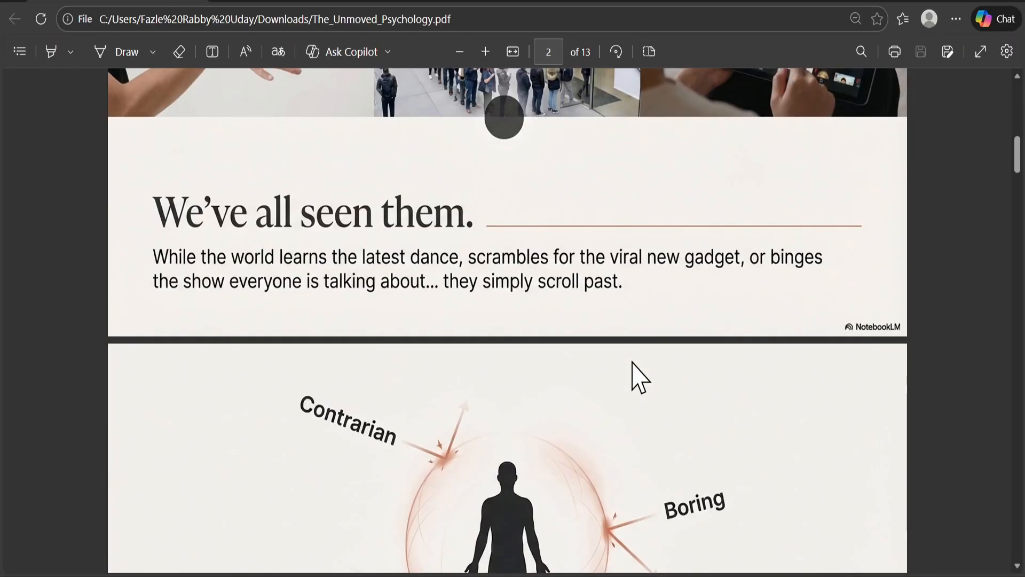
{"action": "scroll", "coordinate": [633, 362], "scroll_direction": "down", "scroll_amount": 5}
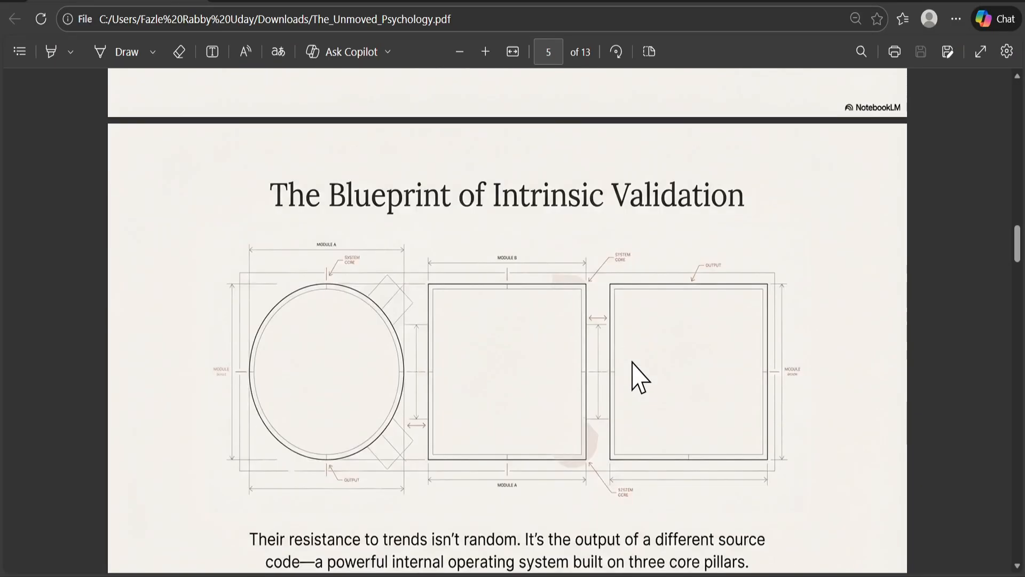
{"action": "scroll", "coordinate": [615, 336], "scroll_direction": "down", "scroll_amount": 12}
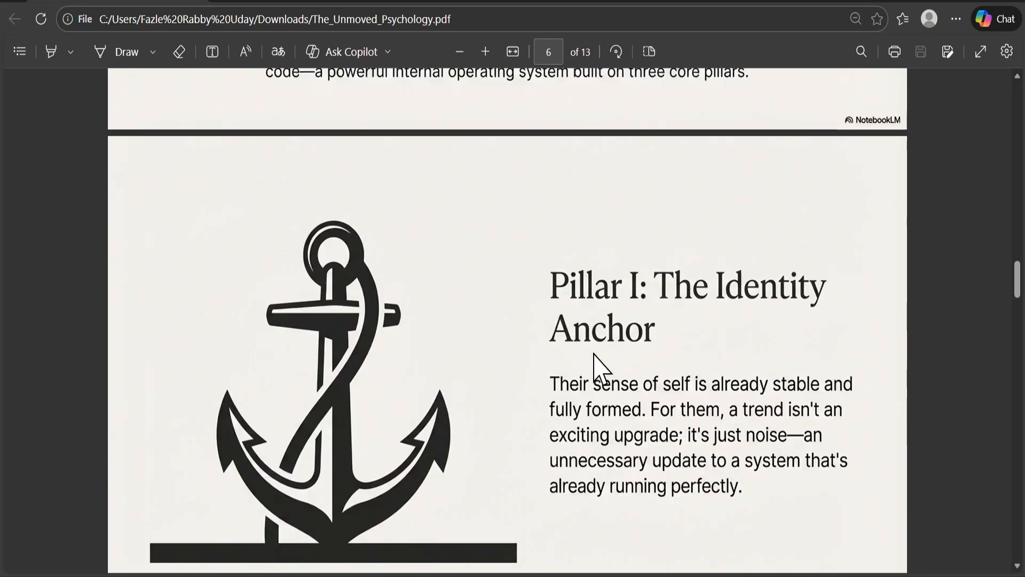
{"action": "scroll", "coordinate": [602, 369], "scroll_direction": "down", "scroll_amount": 6}
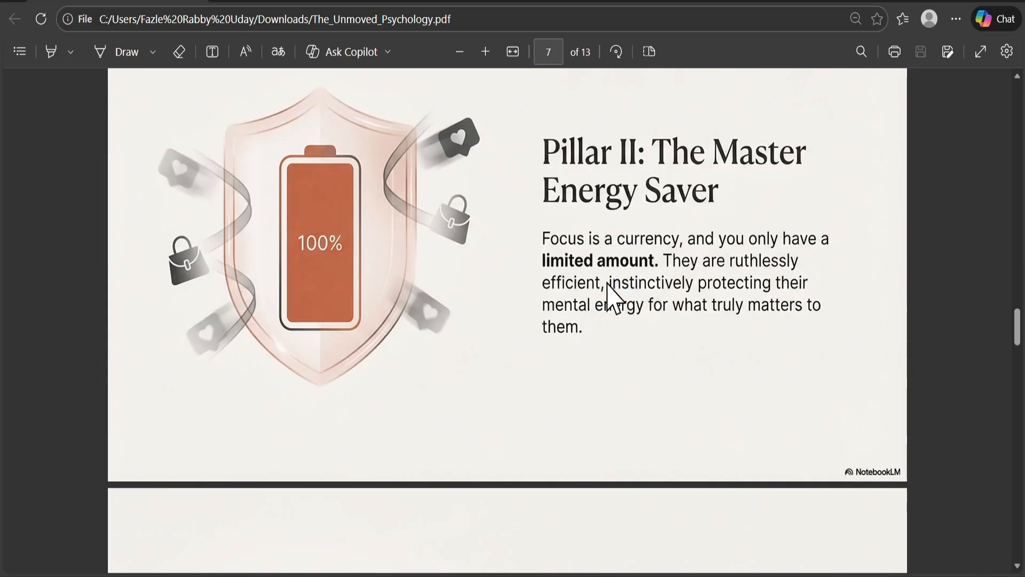
{"action": "scroll", "coordinate": [852, 460], "scroll_direction": "down", "scroll_amount": 3}
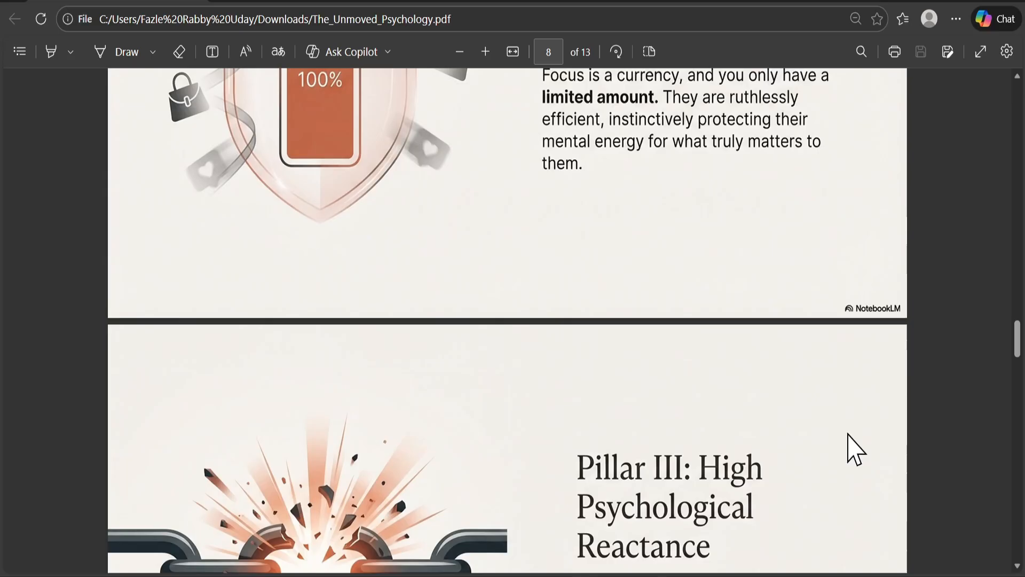
{"action": "scroll", "coordinate": [849, 342], "scroll_direction": "down", "scroll_amount": 15}
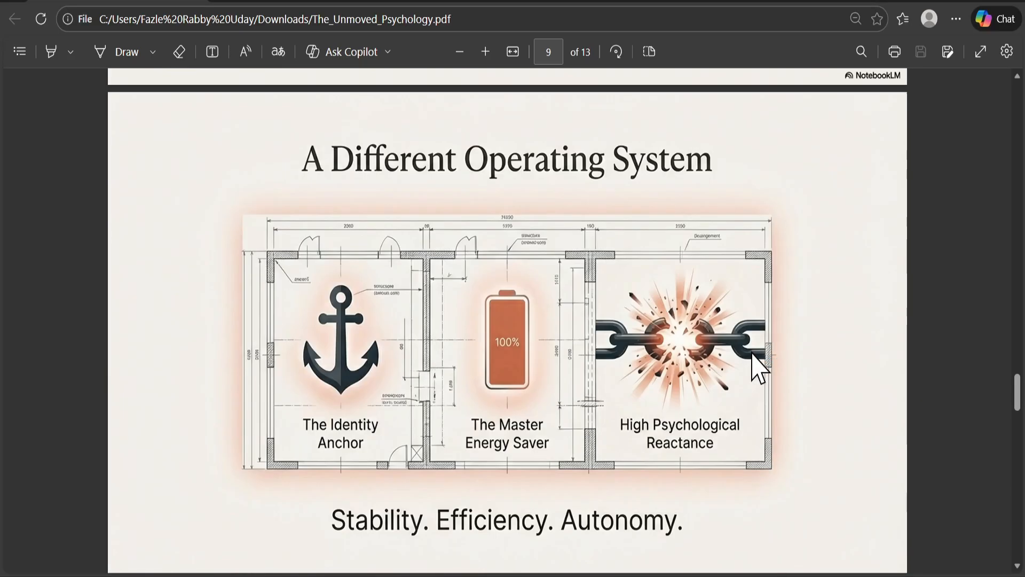
{"action": "scroll", "coordinate": [758, 369], "scroll_direction": "down", "scroll_amount": 8}
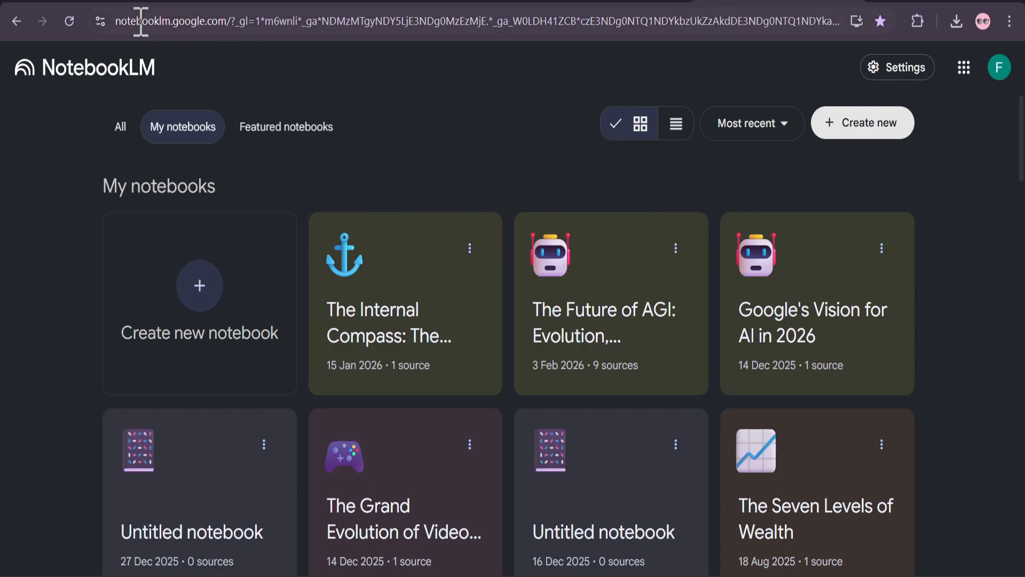
Create a new NotebookLM notebook and check the web source and research mode options for adding sources
{"action": "left_click", "coordinate": [849, 141]}
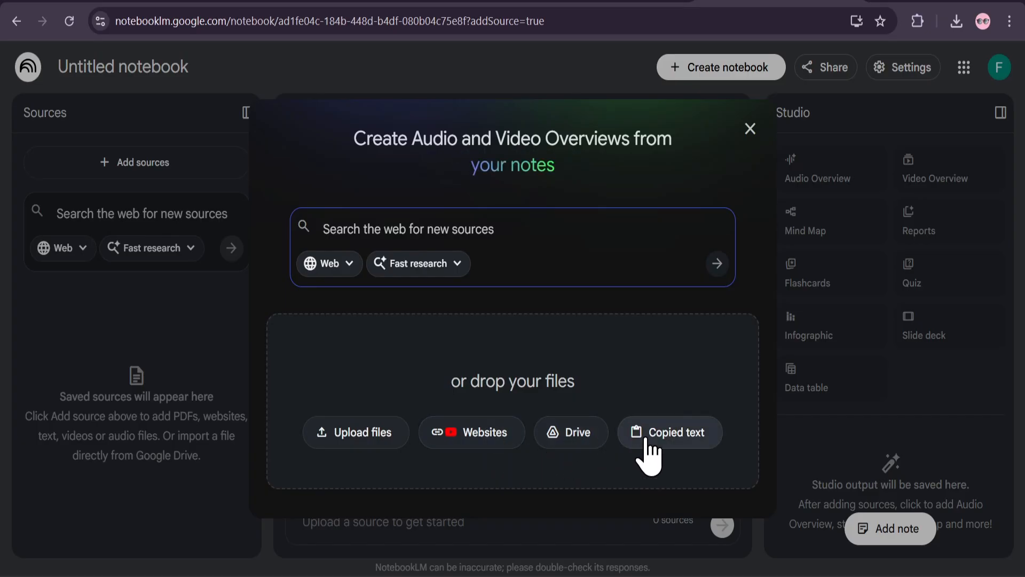
{"action": "left_click", "coordinate": [418, 261]}
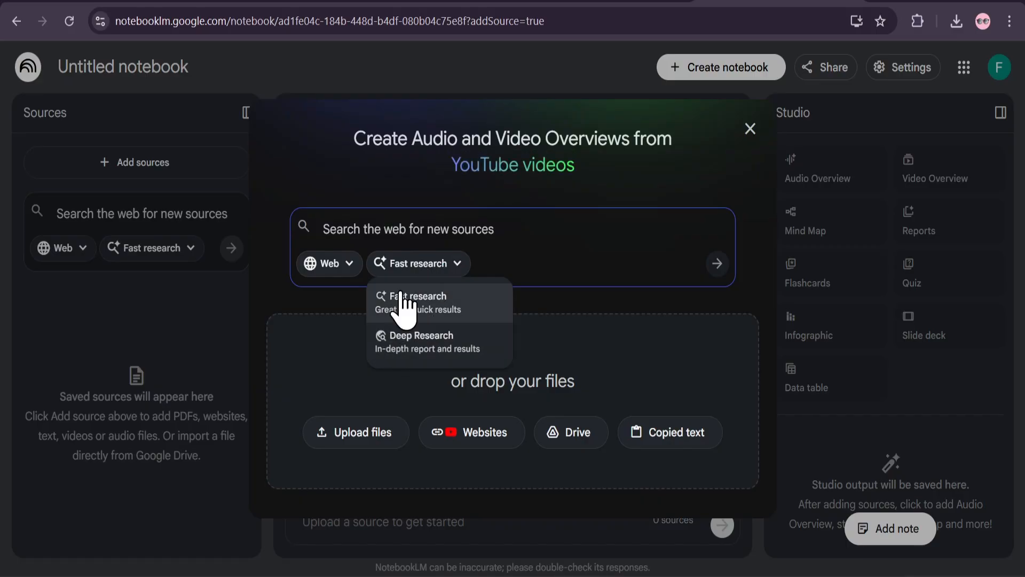
{"action": "left_click", "coordinate": [341, 277]}
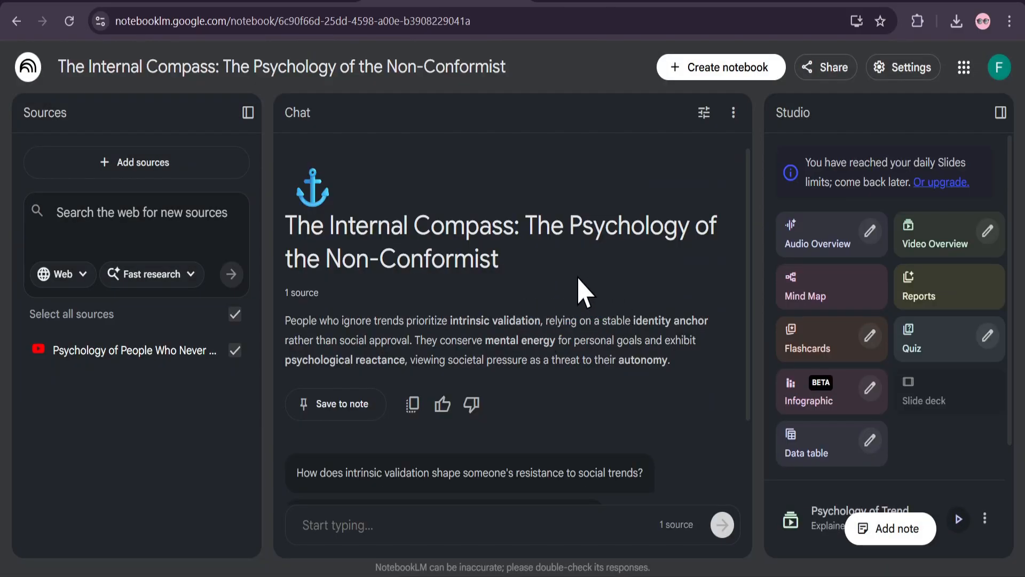
Open the generated slide deck The Unmoved Psychology from the outputs of the Internal Compass notebook
{"action": "scroll", "coordinate": [586, 339], "scroll_direction": "down", "scroll_amount": 2}
{"action": "scroll", "coordinate": [587, 340], "scroll_direction": "up", "scroll_amount": 2}
{"action": "scroll", "coordinate": [587, 339], "scroll_direction": "down", "scroll_amount": 2}
{"action": "left_click", "coordinate": [969, 396]}
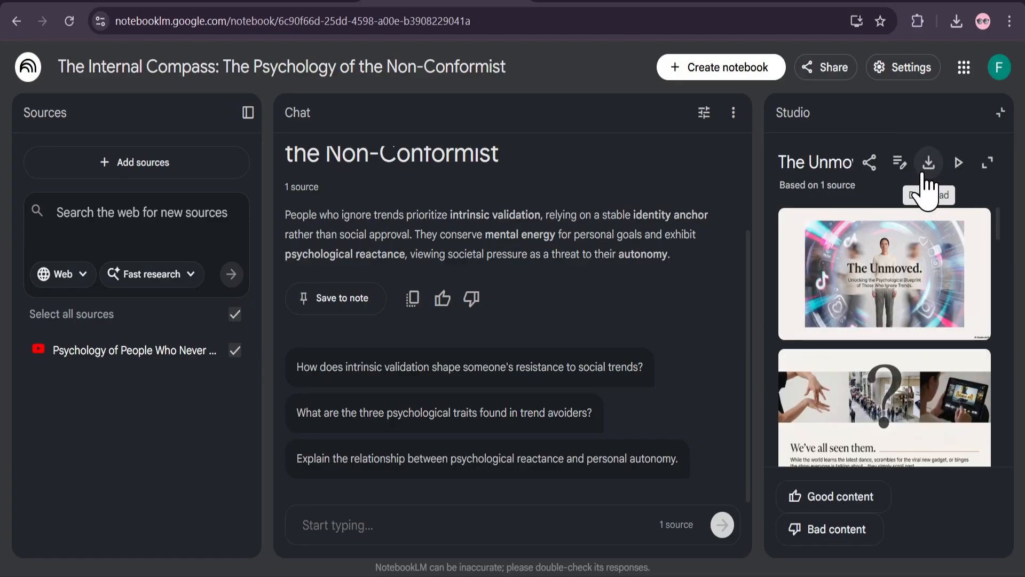
Switch to the Google results for "pdf to ppt canva" and open Canva's Free PDF to PPT converter page
{"action": "left_click", "coordinate": [611, 2]}
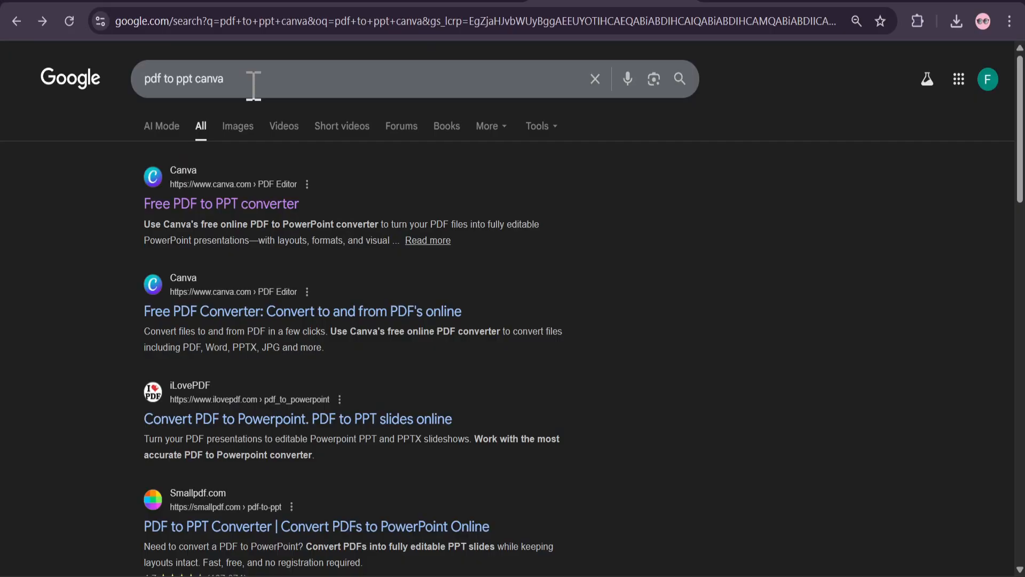
{"action": "mouse_move", "coordinate": [235, 85]}
{"action": "left_mouse_down"}
{"action": "mouse_move", "coordinate": [143, 88]}
{"action": "mouse_move", "coordinate": [231, 83]}
{"action": "left_mouse_up"}
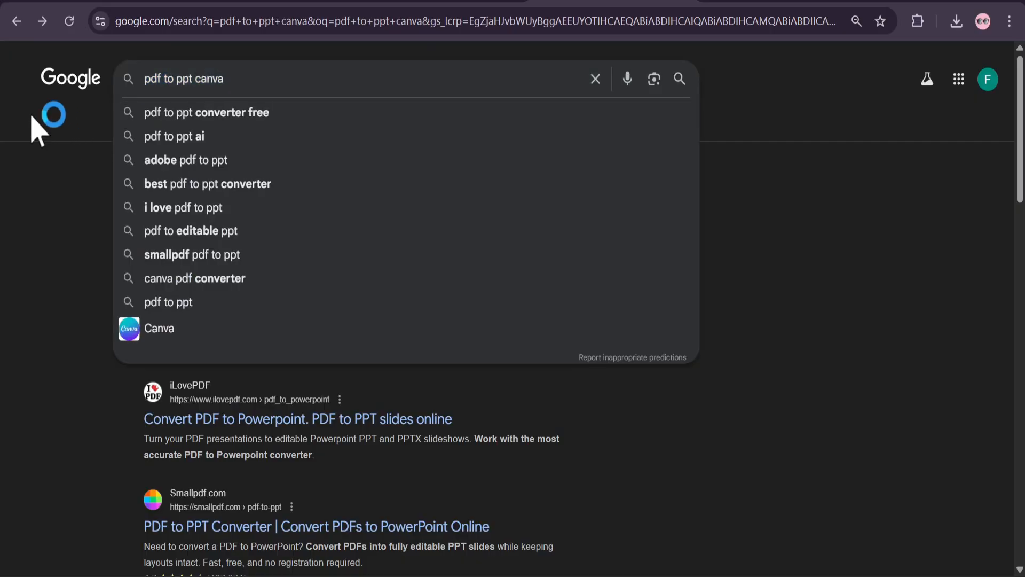
{"action": "left_click", "coordinate": [32, 115]}
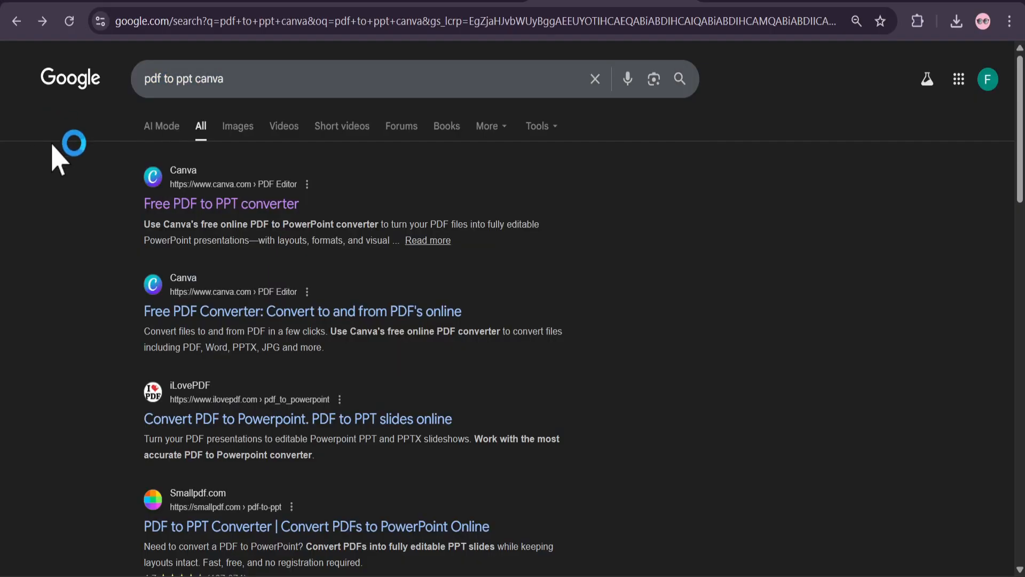
{"action": "left_click", "coordinate": [236, 209]}
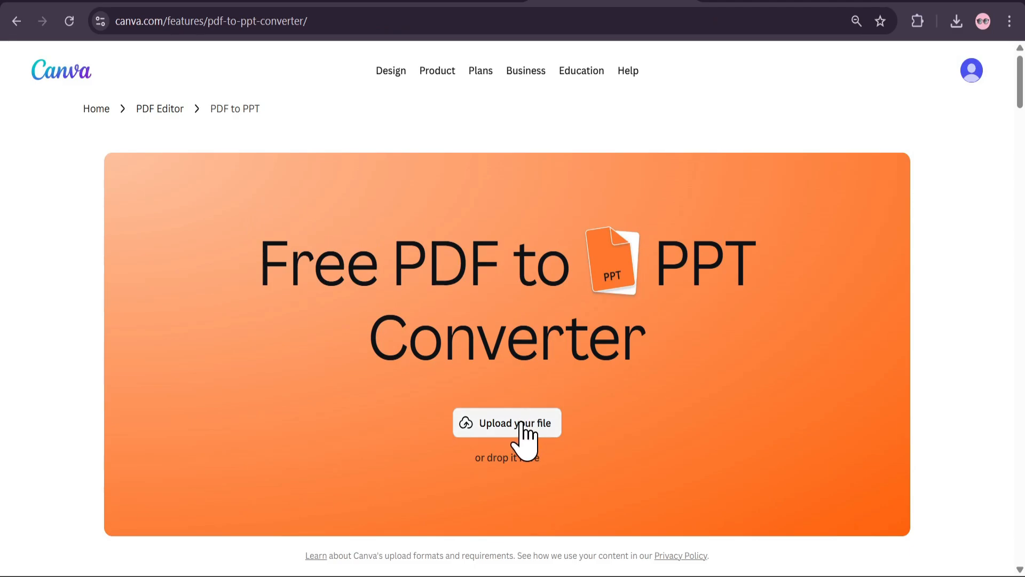
Upload The_Unmoved_Psychology.pdf from the Downloads folder to the Canva converter
{"action": "left_click", "coordinate": [522, 424]}
{"action": "left_click", "coordinate": [158, 125]}
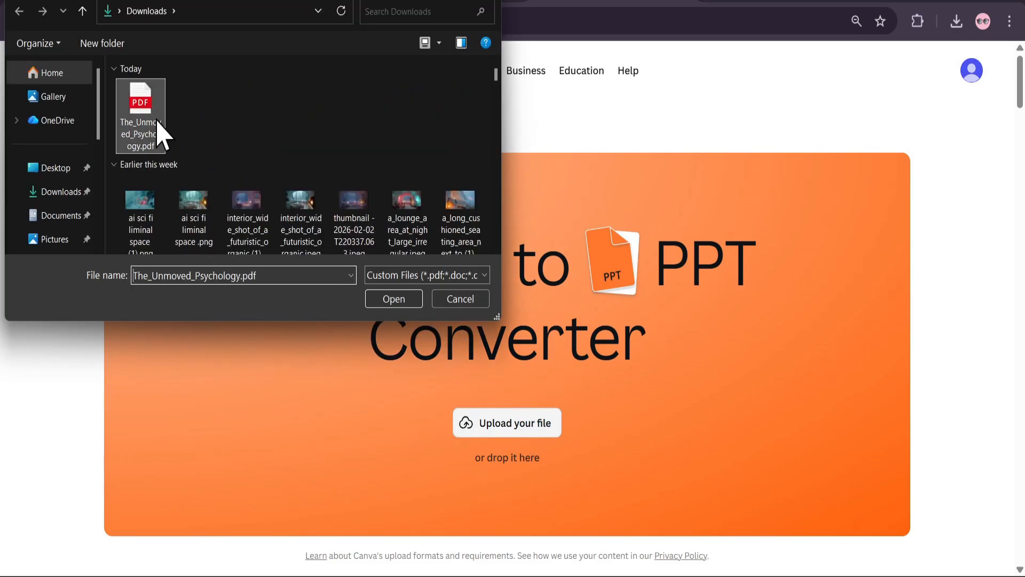
{"action": "left_click", "coordinate": [395, 300]}
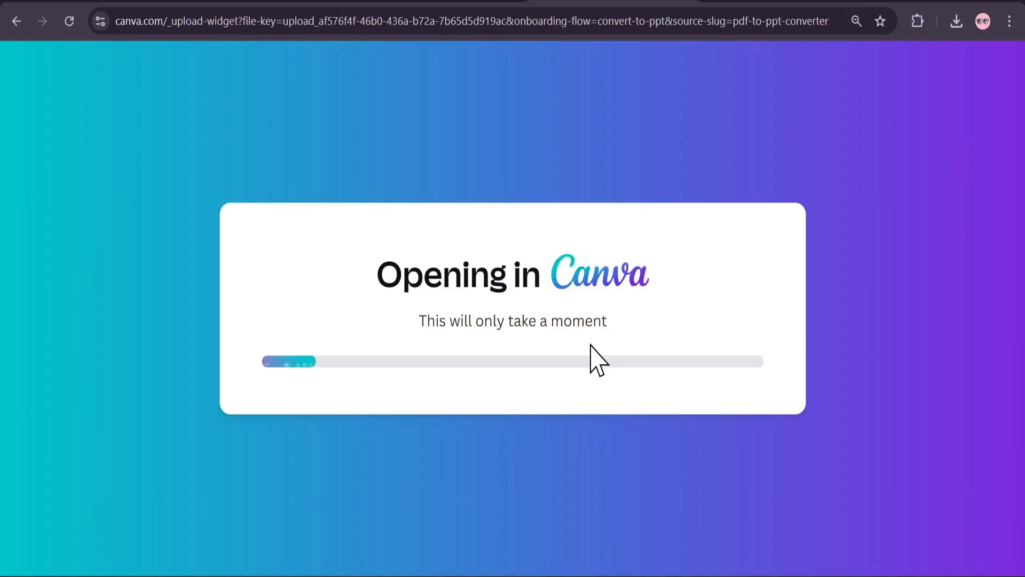
{"action": "left_click", "coordinate": [591, 345]}
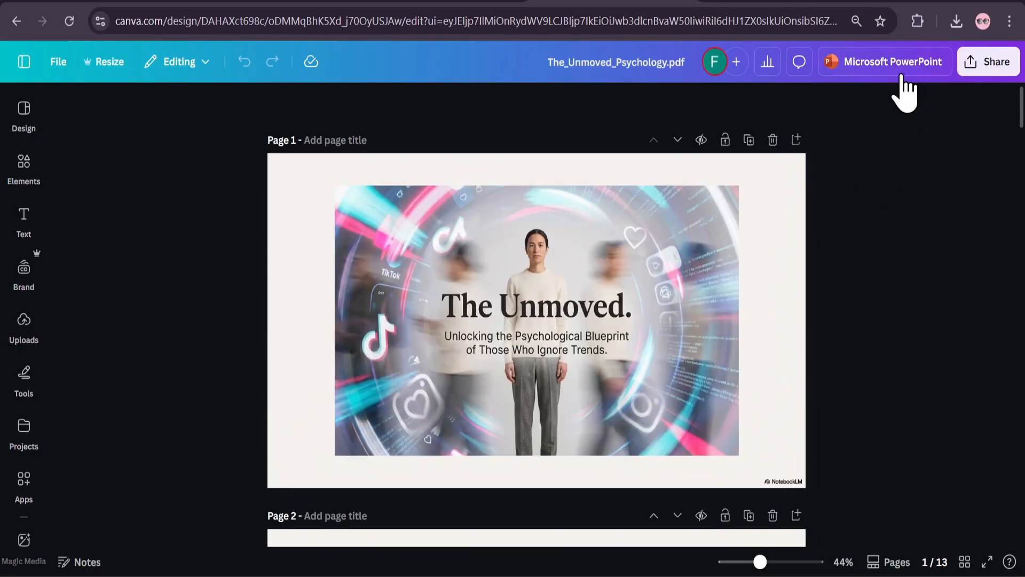
Inspect the first pages of the imported design and check whether their contents are separate elements or flat images
{"action": "scroll", "coordinate": [574, 262], "scroll_direction": "down", "scroll_amount": 1}
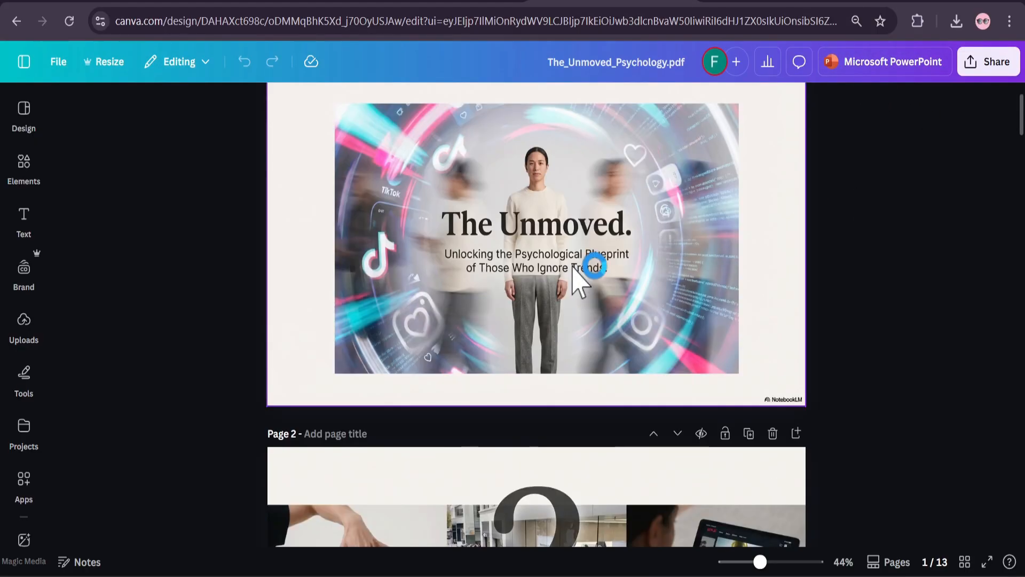
{"action": "scroll", "coordinate": [579, 275], "scroll_direction": "up", "scroll_amount": 1}
{"action": "scroll", "coordinate": [580, 289], "scroll_direction": "down", "scroll_amount": 1}
{"action": "left_click", "coordinate": [577, 304]}
{"action": "scroll", "coordinate": [579, 327], "scroll_direction": "up", "scroll_amount": 1}
{"action": "scroll", "coordinate": [577, 321], "scroll_direction": "down", "scroll_amount": 3}
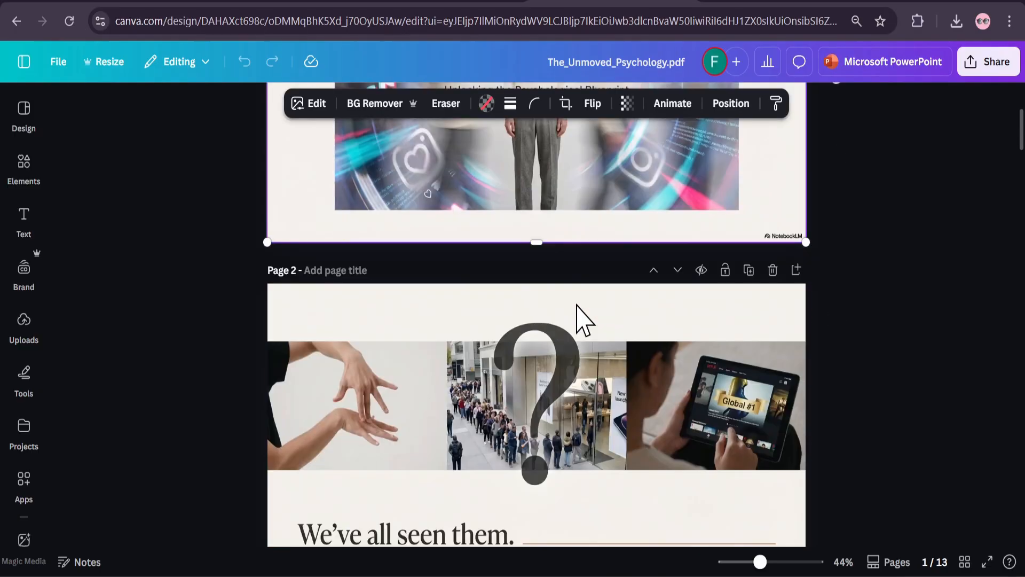
{"action": "left_click", "coordinate": [565, 404]}
{"action": "scroll", "coordinate": [563, 404], "scroll_direction": "down", "scroll_amount": 2}
{"action": "scroll", "coordinate": [562, 401], "scroll_direction": "down", "scroll_amount": 3}
{"action": "left_click", "coordinate": [570, 359]}
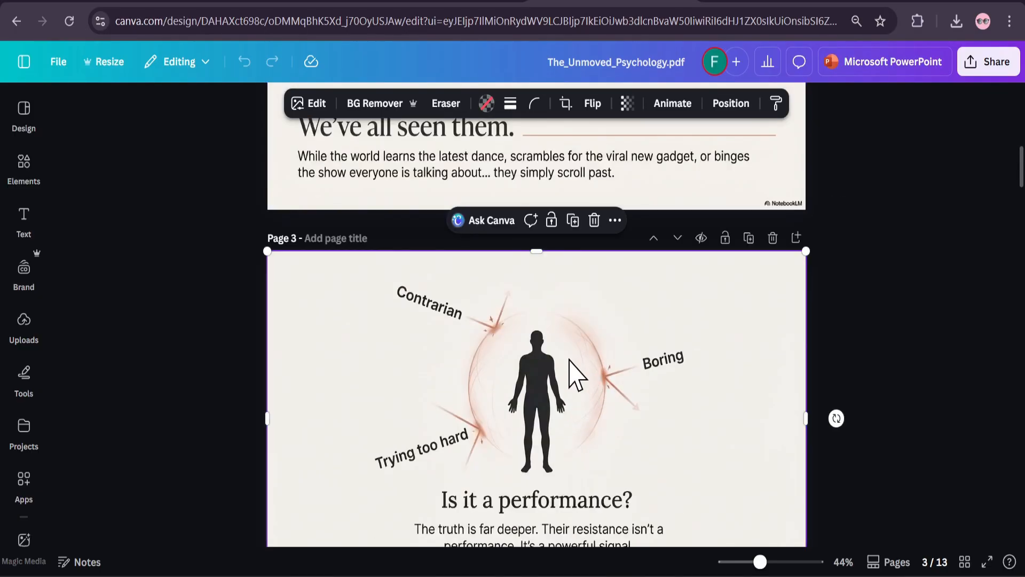
{"action": "scroll", "coordinate": [569, 359], "scroll_direction": "down", "scroll_amount": 6}
{"action": "scroll", "coordinate": [570, 359], "scroll_direction": "up", "scroll_amount": 9}
{"action": "scroll", "coordinate": [569, 368], "scroll_direction": "up", "scroll_amount": 4}
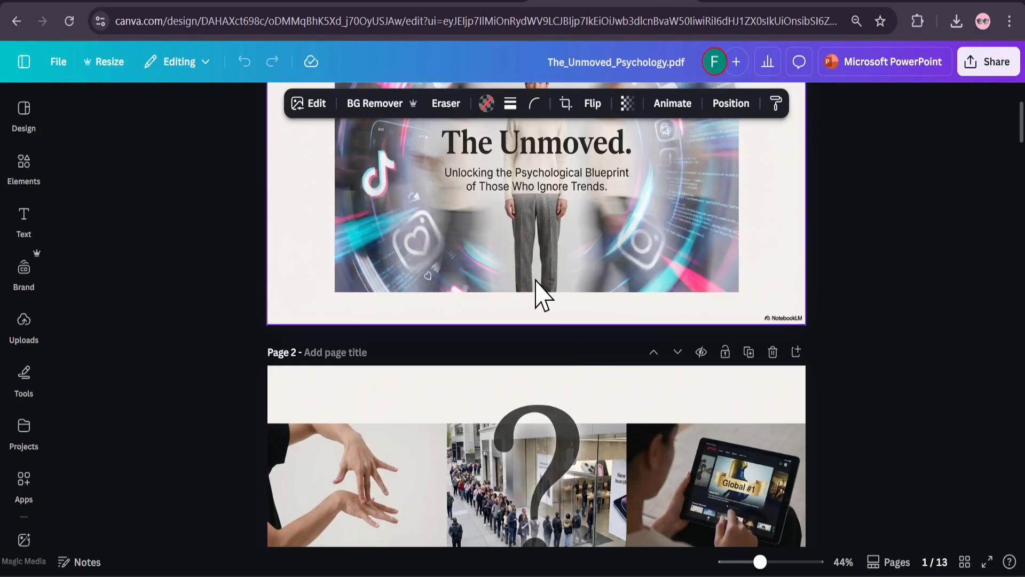
{"action": "scroll", "coordinate": [540, 294], "scroll_direction": "up", "scroll_amount": 3}
{"action": "scroll", "coordinate": [545, 321], "scroll_direction": "down", "scroll_amount": 6}
{"action": "scroll", "coordinate": [560, 323], "scroll_direction": "down", "scroll_amount": 3}
{"action": "left_click", "coordinate": [563, 403]}
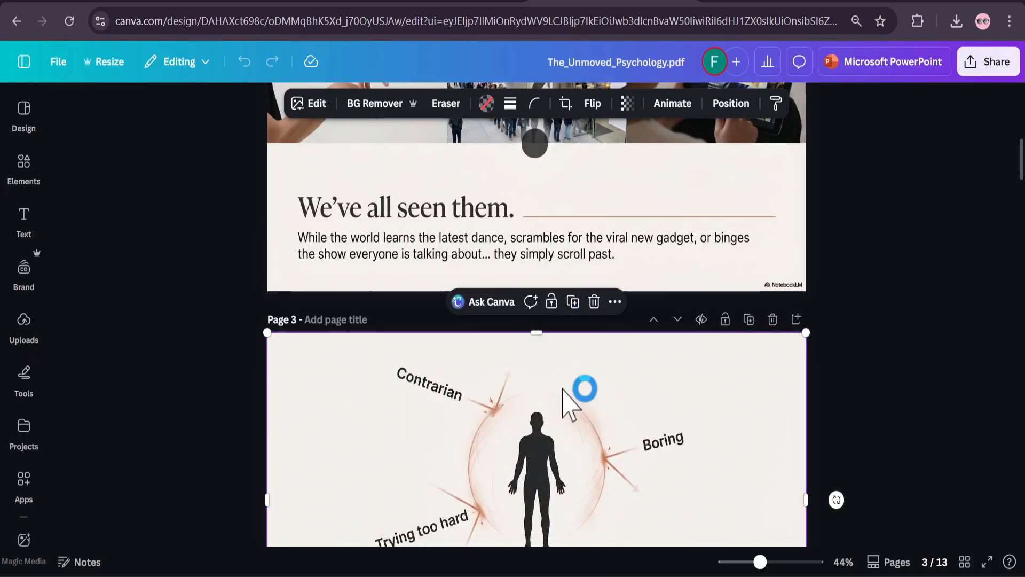
{"action": "scroll", "coordinate": [563, 403], "scroll_direction": "down", "scroll_amount": 3}
{"action": "scroll", "coordinate": [563, 402], "scroll_direction": "up", "scroll_amount": 9}
{"action": "scroll", "coordinate": [563, 404], "scroll_direction": "up", "scroll_amount": 2}
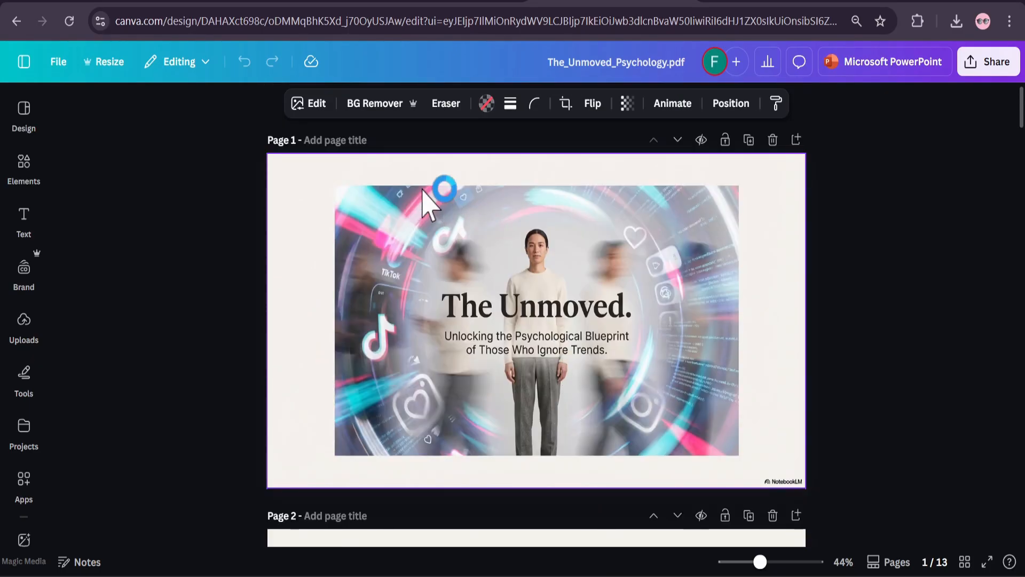
Extract all text from the page 2 image as editable text boxes using Grab Text
{"action": "left_click", "coordinate": [321, 111]}
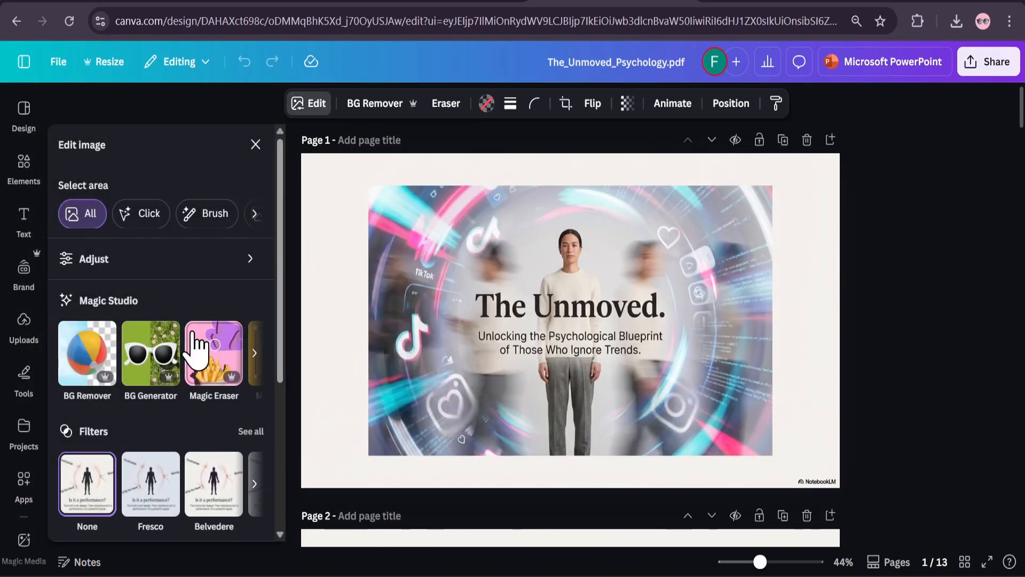
{"action": "left_click", "coordinate": [255, 353]}
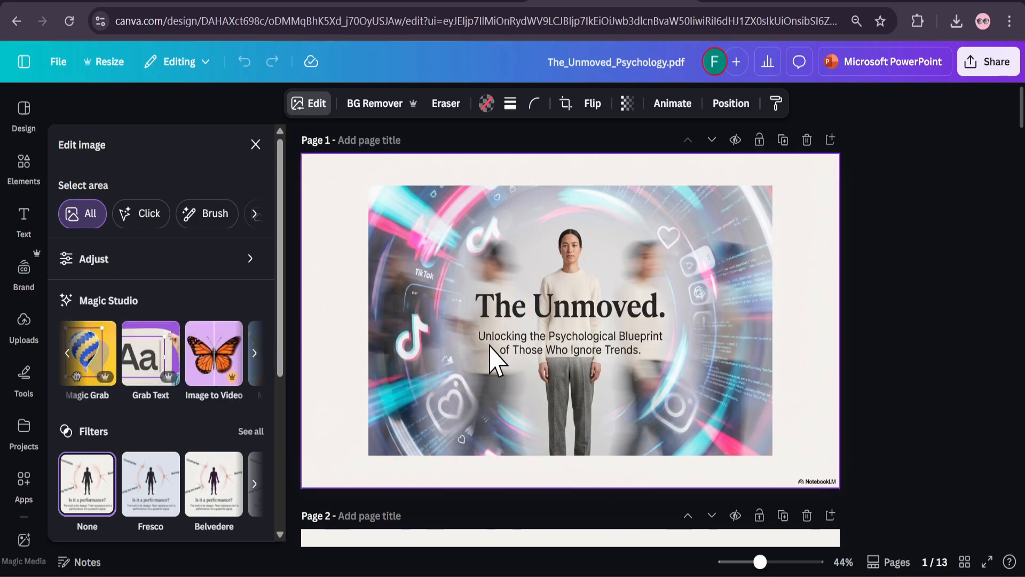
{"action": "scroll", "coordinate": [499, 363], "scroll_direction": "down", "scroll_amount": 6}
{"action": "scroll", "coordinate": [549, 367], "scroll_direction": "down", "scroll_amount": 3}
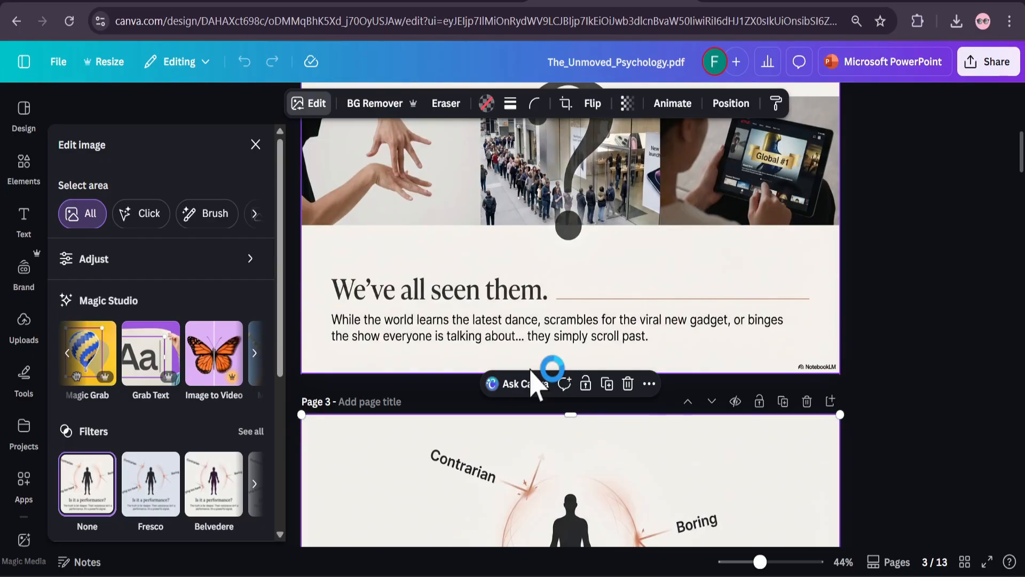
{"action": "scroll", "coordinate": [537, 379], "scroll_direction": "up", "scroll_amount": 3}
{"action": "left_click", "coordinate": [497, 377]}
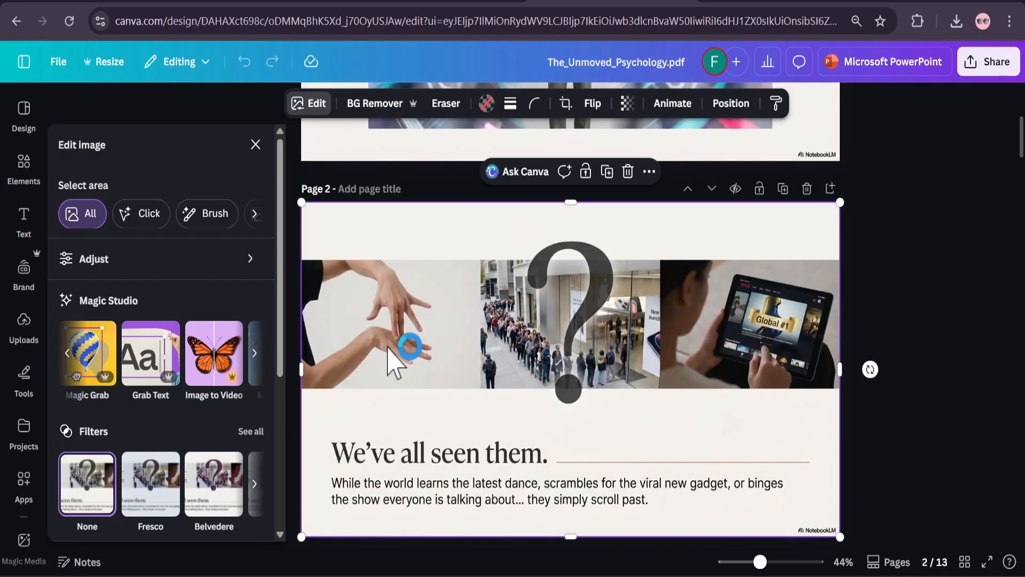
{"action": "left_click", "coordinate": [156, 352]}
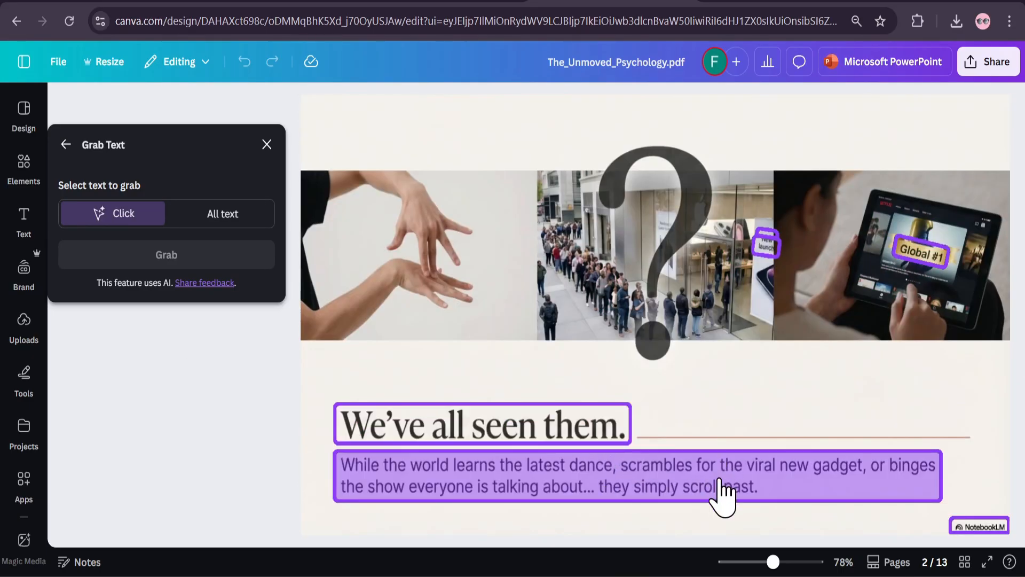
{"action": "left_click", "coordinate": [231, 218]}
{"action": "left_click", "coordinate": [167, 255]}
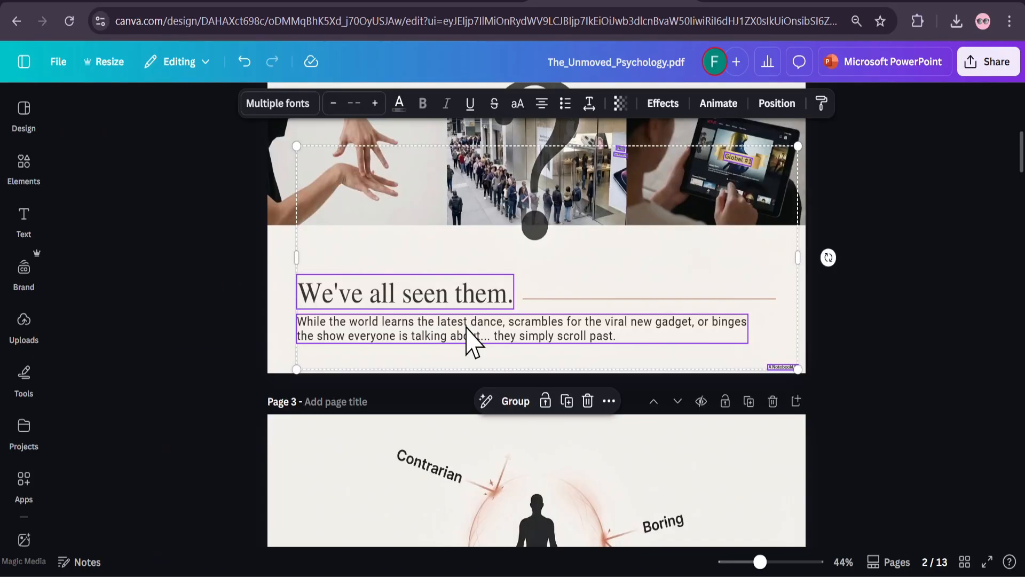
Change the font of page 2's "We've all seen them." heading to League Spartan and widen its text box to fit one line
{"action": "scroll", "coordinate": [505, 344], "scroll_direction": "up", "scroll_amount": 3}
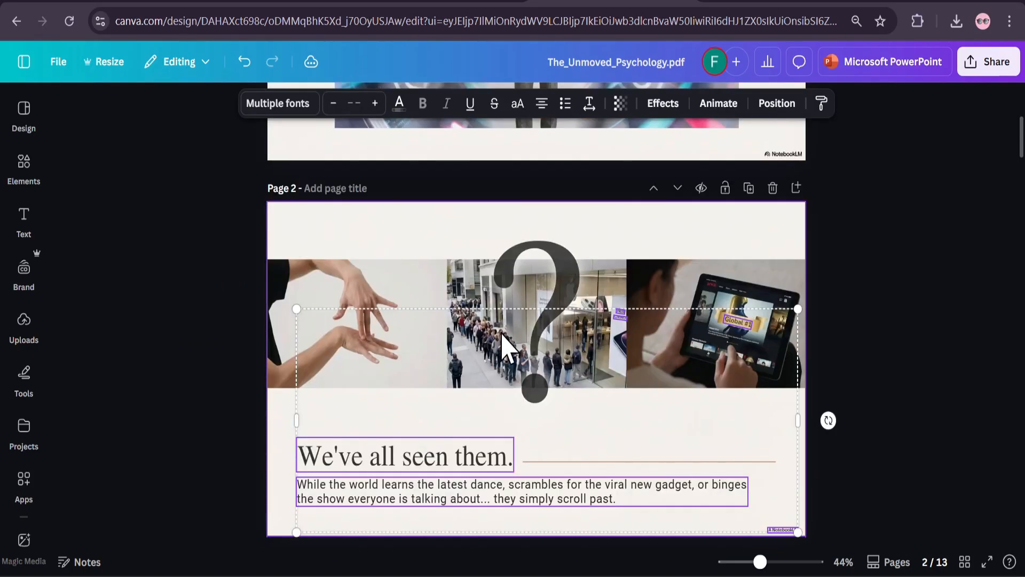
{"action": "scroll", "coordinate": [504, 344], "scroll_direction": "down", "scroll_amount": 2}
{"action": "left_click", "coordinate": [512, 375]}
{"action": "left_click", "coordinate": [512, 376]}
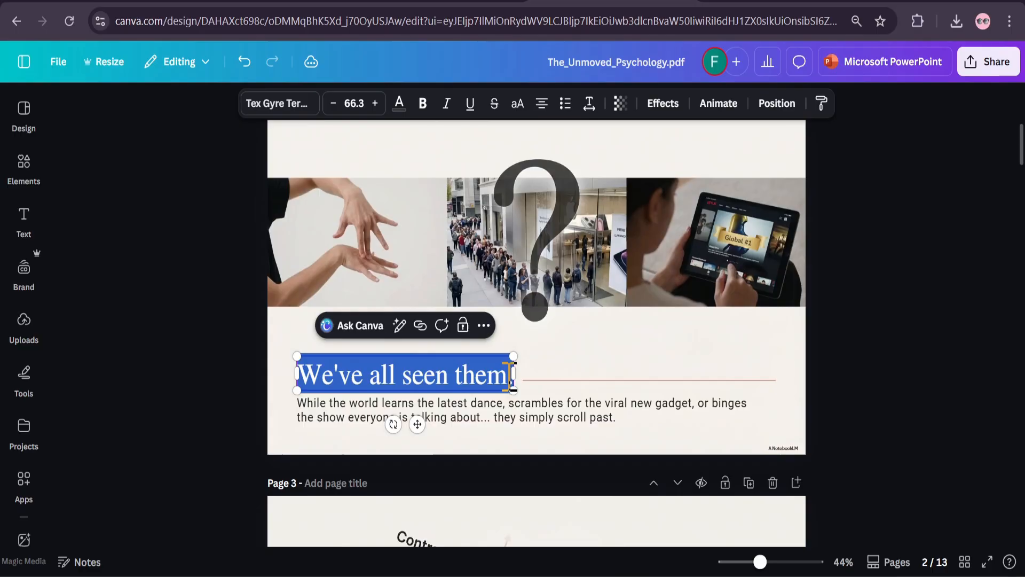
{"action": "left_click", "coordinate": [512, 376]}
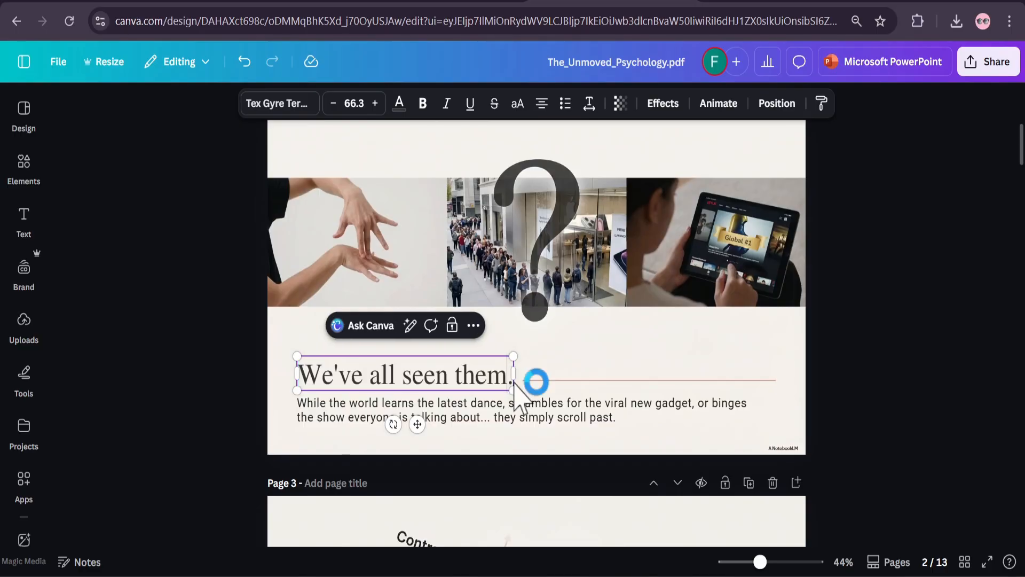
{"action": "left_click_drag", "start_coordinate": [535, 381], "coordinate": [507, 378]}
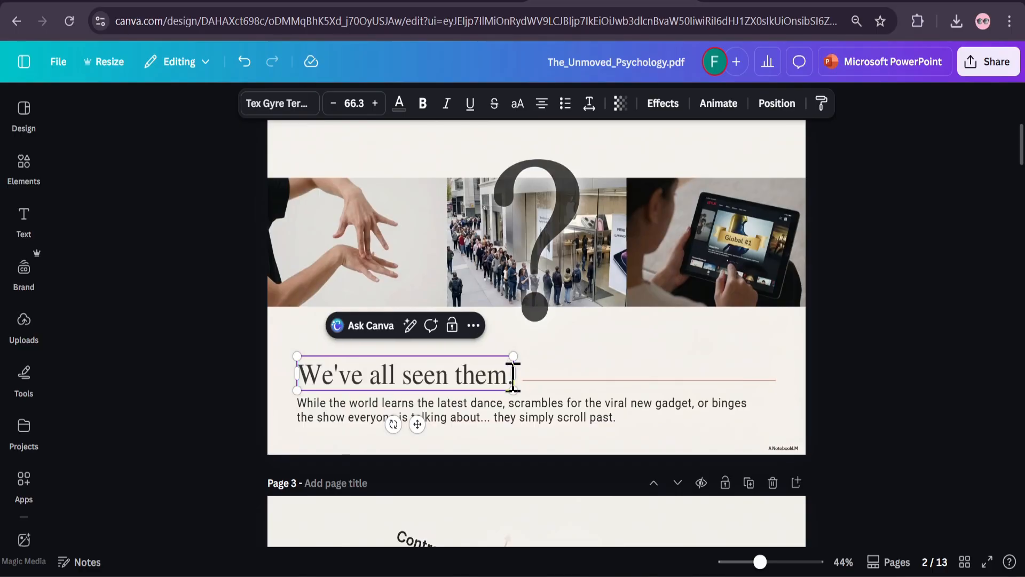
{"action": "left_click", "coordinate": [533, 377]}
{"action": "left_click", "coordinate": [492, 377]}
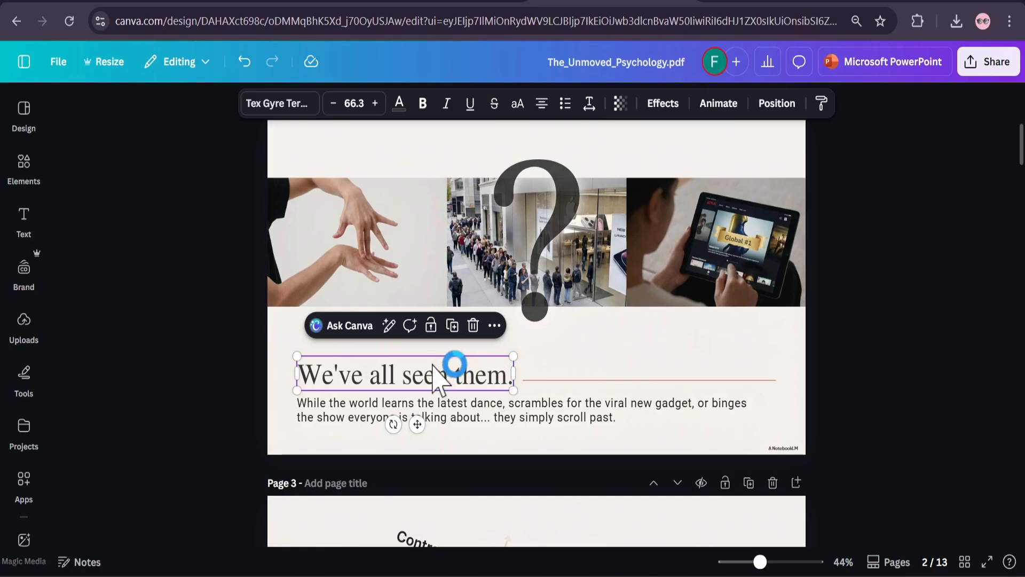
{"action": "left_click", "coordinate": [280, 106]}
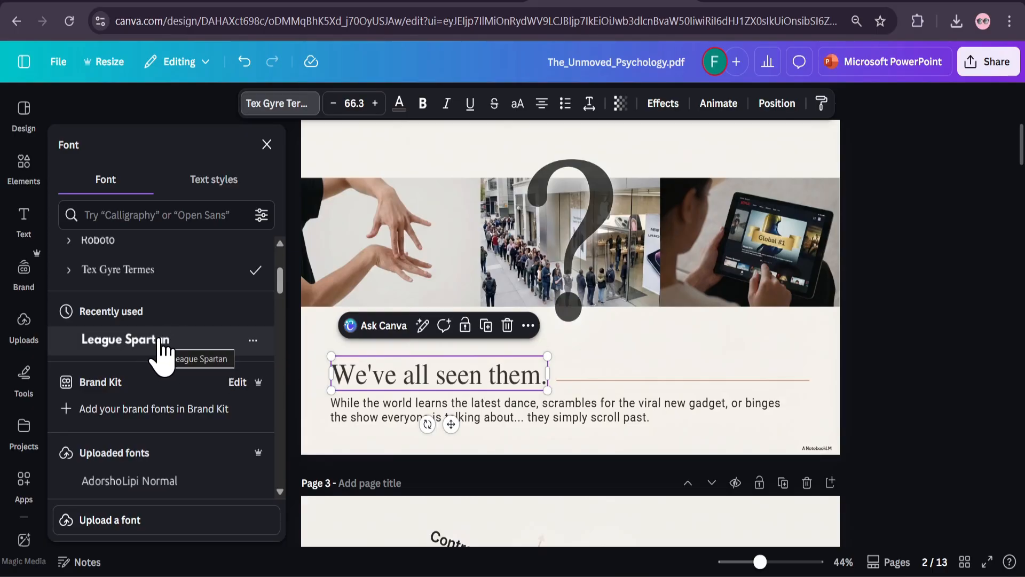
{"action": "left_click", "coordinate": [162, 344]}
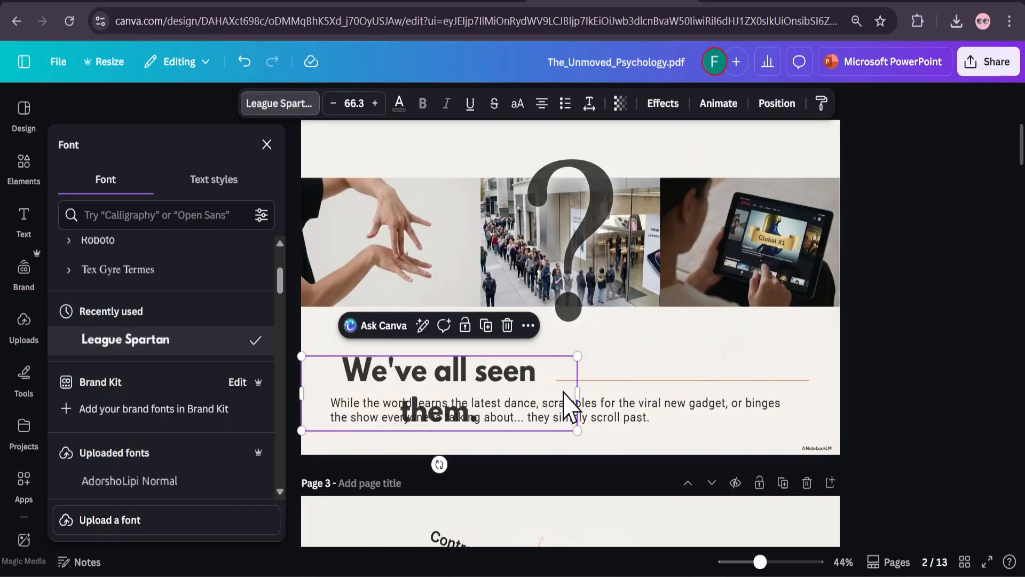
{"action": "left_click_drag", "start_coordinate": [577, 393], "coordinate": [628, 382]}
Replace the word "them" in the page 2 heading with "THEM", keeping the full stop
{"action": "double_click", "coordinate": [597, 373]}
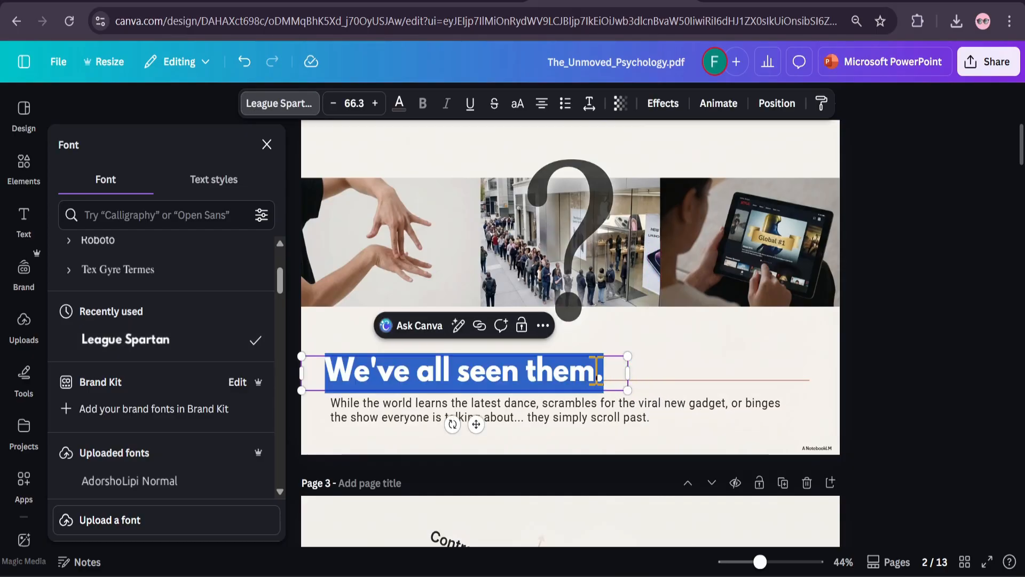
{"action": "left_click", "coordinate": [597, 372]}
{"action": "key", "text": "BackSpace"}
{"action": "key", "text": "BackSpace"}
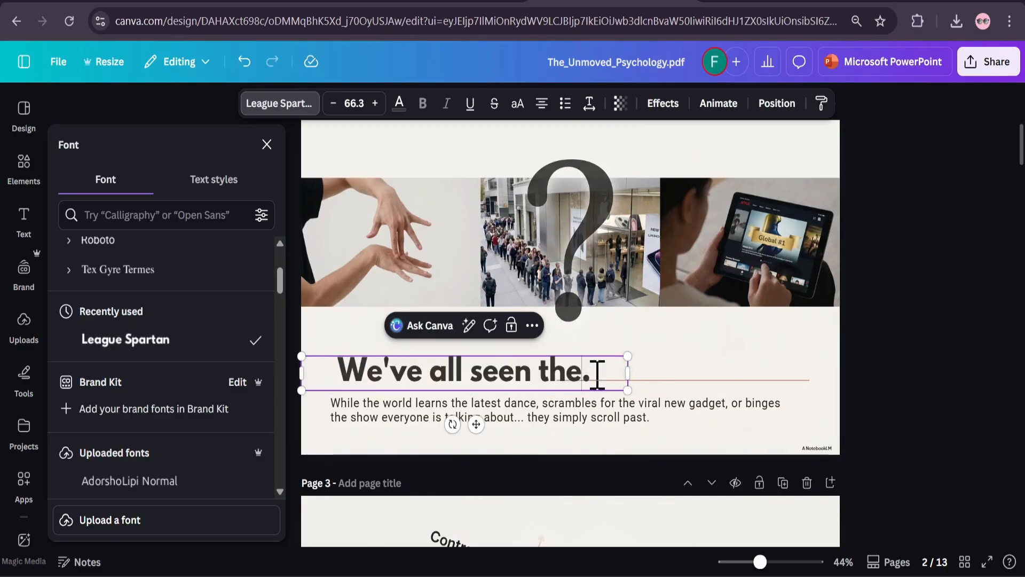
{"action": "key", "text": "BackSpace"}
{"action": "key", "text": "BackSpace"}
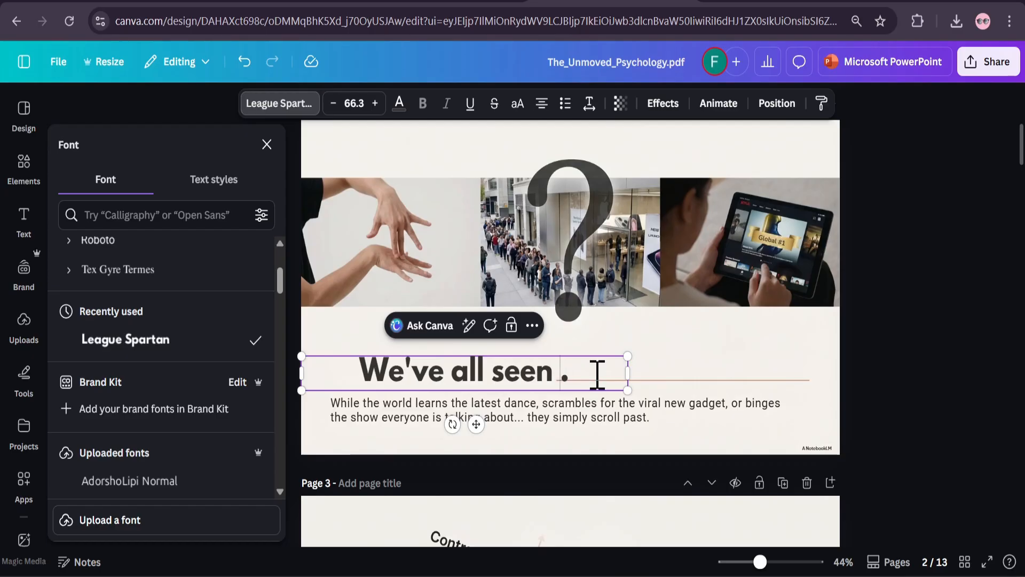
{"action": "type", "text": "THEM"}
Move page 2's body paragraph slightly down and to the right, away from the enlarged heading
{"action": "left_click", "coordinate": [601, 419]}
{"action": "left_click_drag", "start_coordinate": [602, 419], "coordinate": [617, 411]}
{"action": "left_click", "coordinate": [645, 360]}
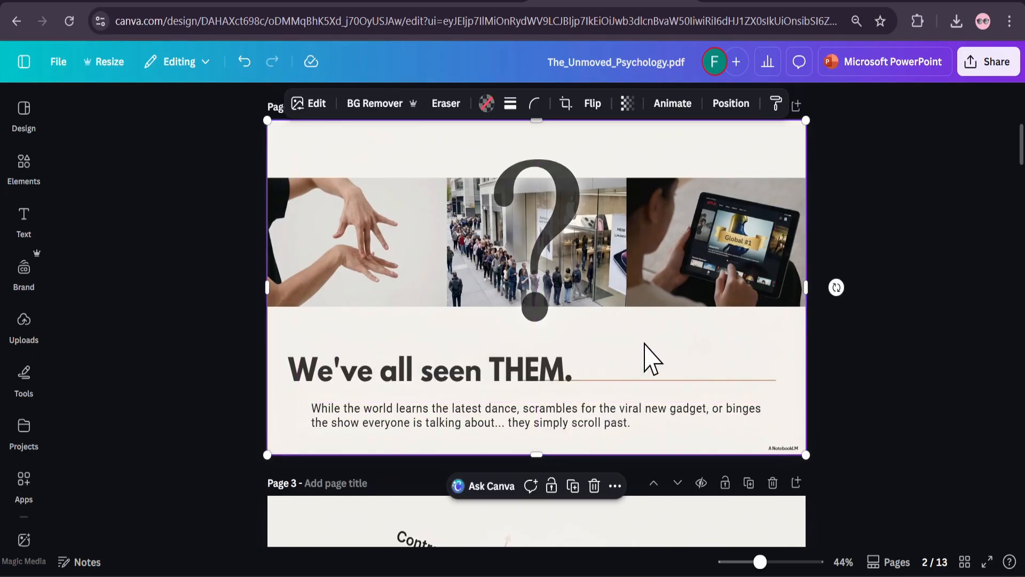
Delete the small NotebookLM watermark text from the lower corner of page 2
{"action": "scroll", "coordinate": [661, 347], "scroll_direction": "down", "scroll_amount": 3}
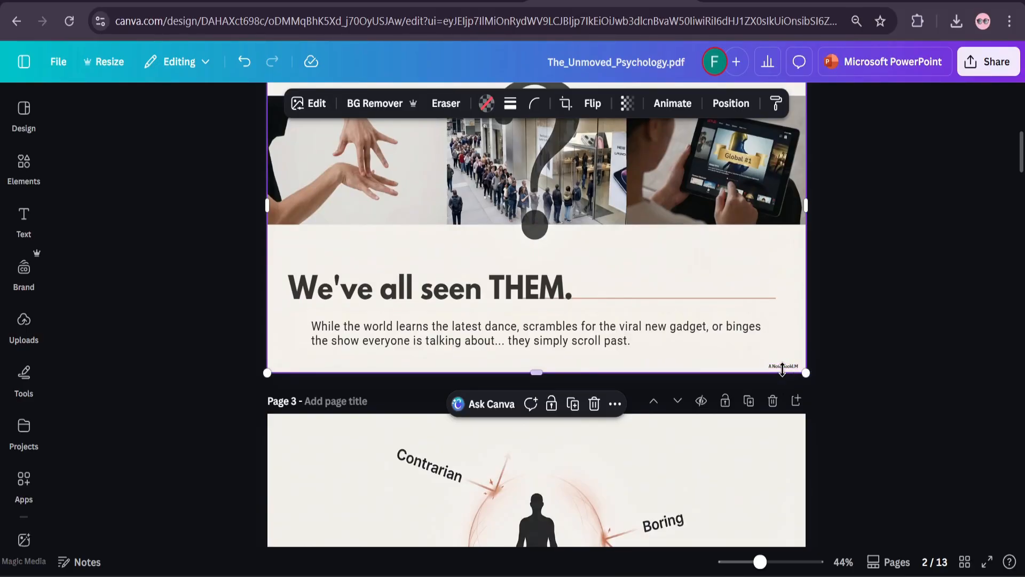
{"action": "left_click", "coordinate": [783, 366]}
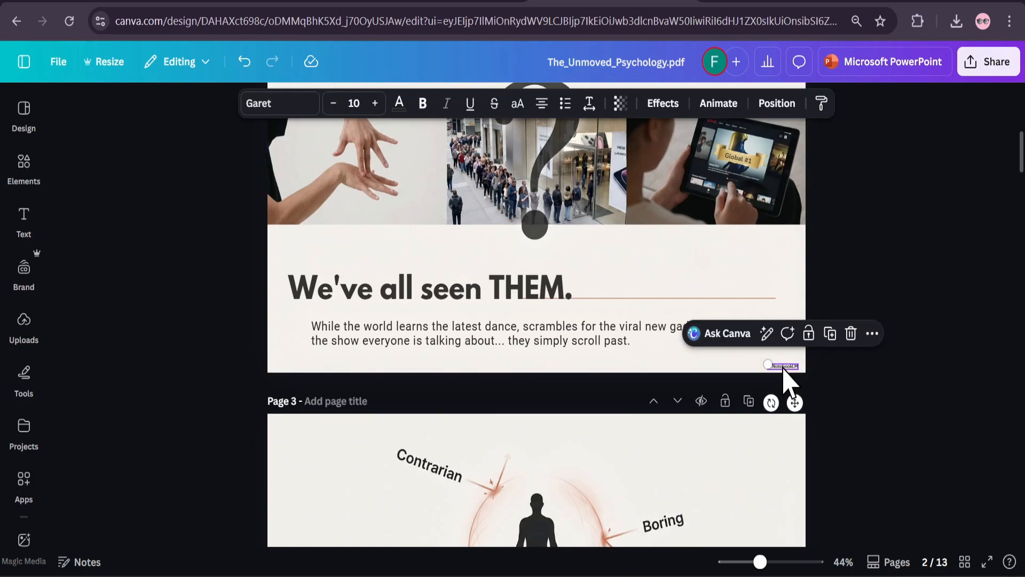
{"action": "left_click", "coordinate": [851, 333]}
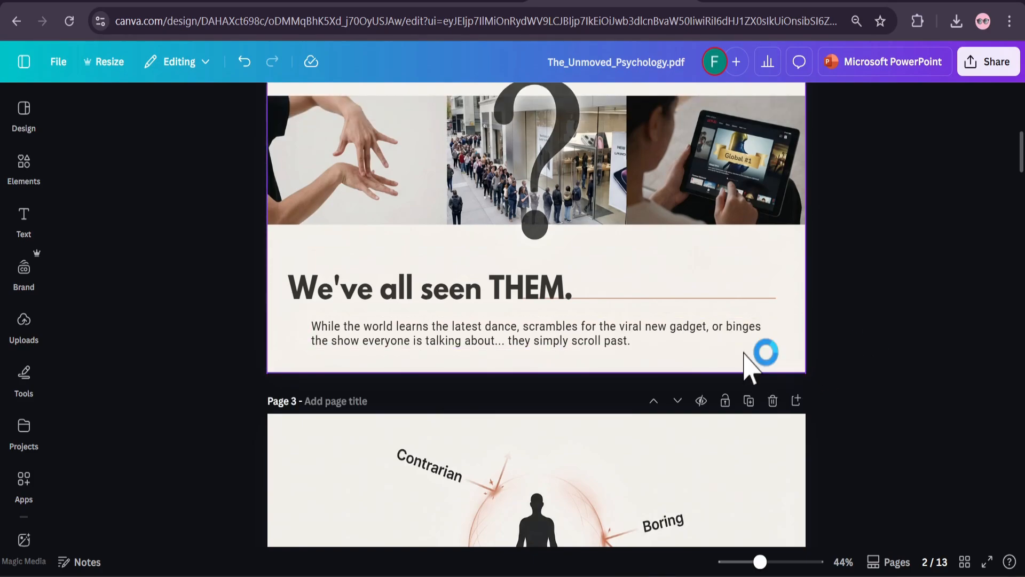
Look through pages 3 to 7 and check which slides are still single flat images
{"action": "scroll", "coordinate": [716, 352], "scroll_direction": "down", "scroll_amount": 5}
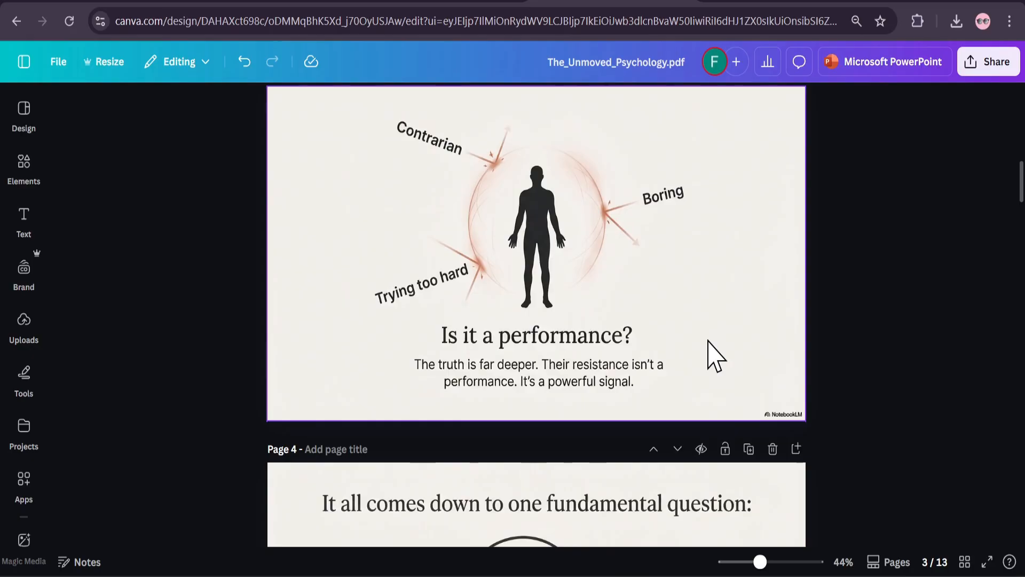
{"action": "left_click", "coordinate": [668, 309]}
{"action": "scroll", "coordinate": [668, 333], "scroll_direction": "down", "scroll_amount": 3}
{"action": "left_click", "coordinate": [633, 401]}
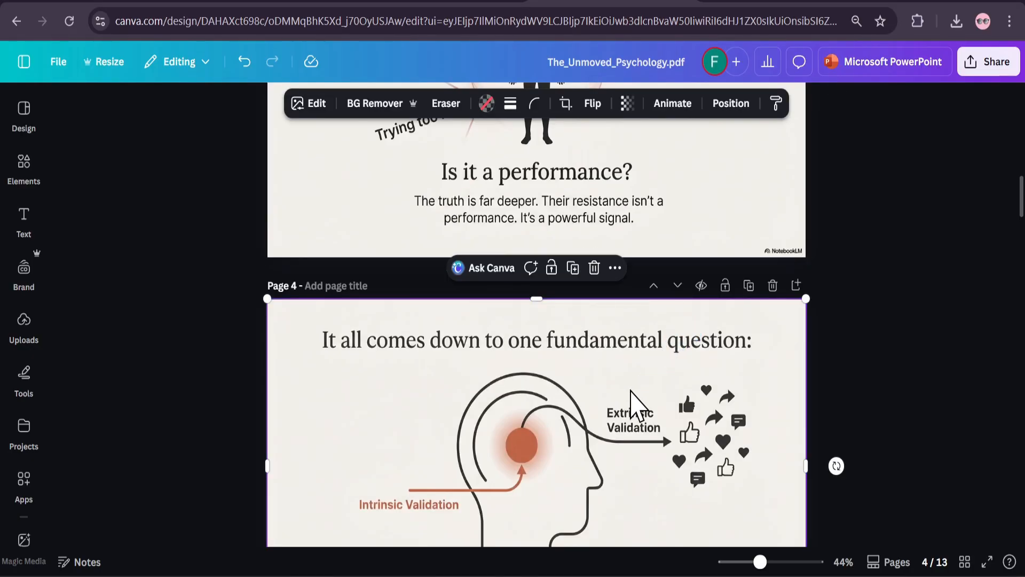
{"action": "scroll", "coordinate": [635, 402], "scroll_direction": "down", "scroll_amount": 6}
{"action": "left_click", "coordinate": [635, 388]}
{"action": "scroll", "coordinate": [647, 392], "scroll_direction": "down", "scroll_amount": 4}
{"action": "left_click", "coordinate": [633, 411]}
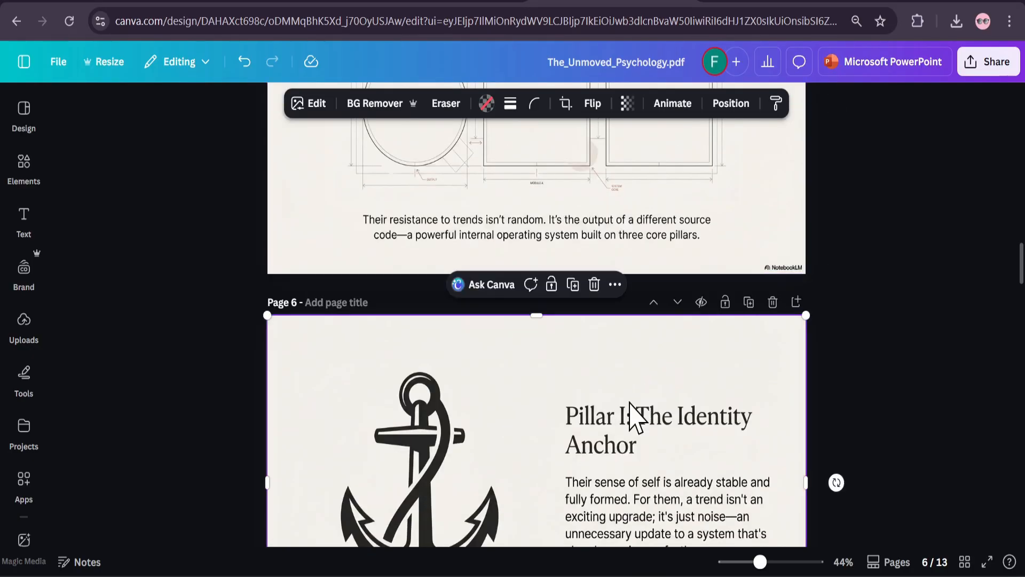
{"action": "scroll", "coordinate": [632, 409], "scroll_direction": "down", "scroll_amount": 4}
{"action": "scroll", "coordinate": [627, 400], "scroll_direction": "down", "scroll_amount": 4}
Locate Grab Text among the image editing tools for page 7 and look over the other pages that could use it
{"action": "left_click", "coordinate": [578, 345]}
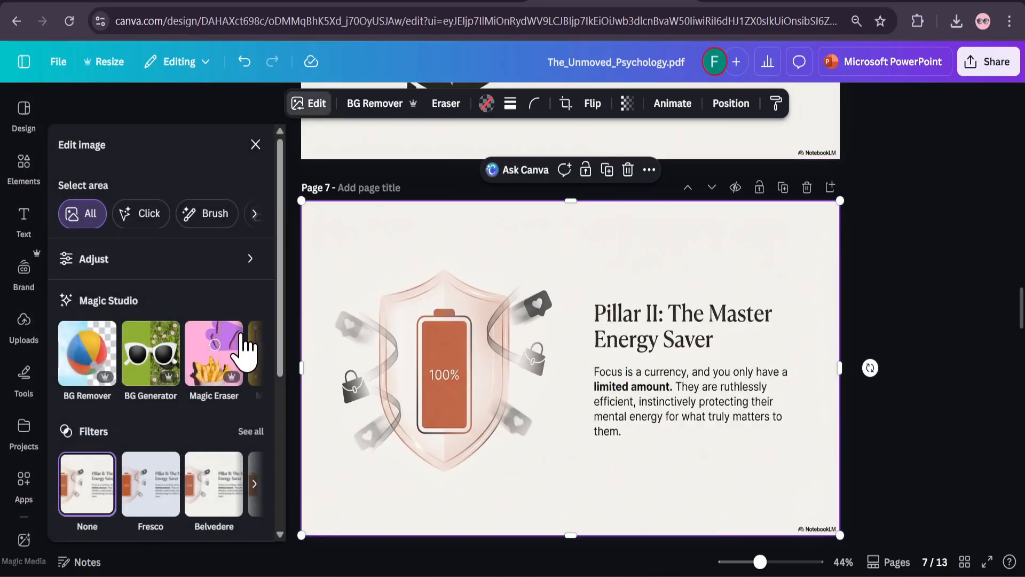
{"action": "left_click", "coordinate": [253, 353]}
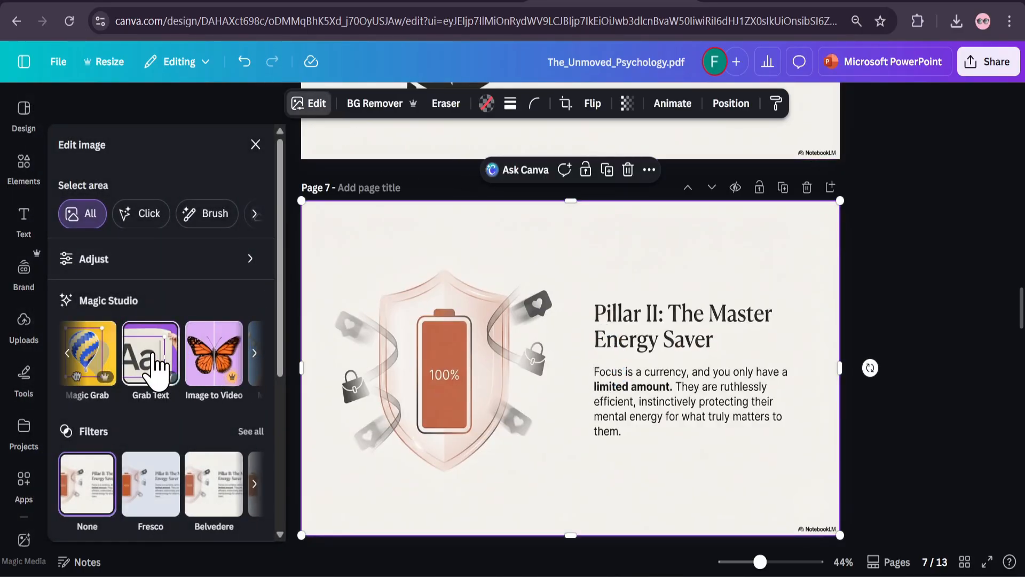
{"action": "scroll", "coordinate": [634, 392], "scroll_direction": "down", "scroll_amount": 5}
{"action": "scroll", "coordinate": [634, 392], "scroll_direction": "up", "scroll_amount": 15}
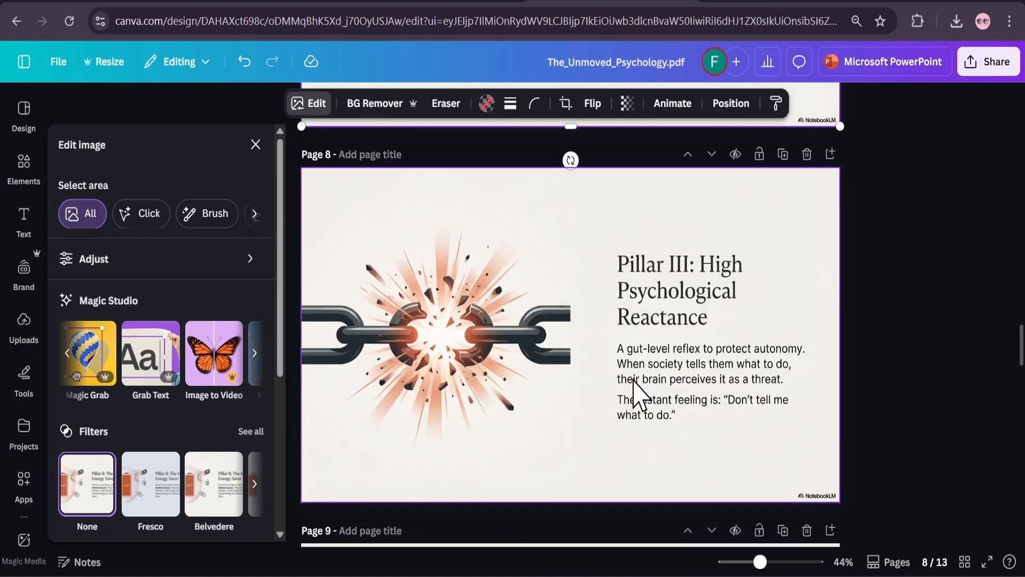
{"action": "scroll", "coordinate": [639, 395], "scroll_direction": "up", "scroll_amount": 2}
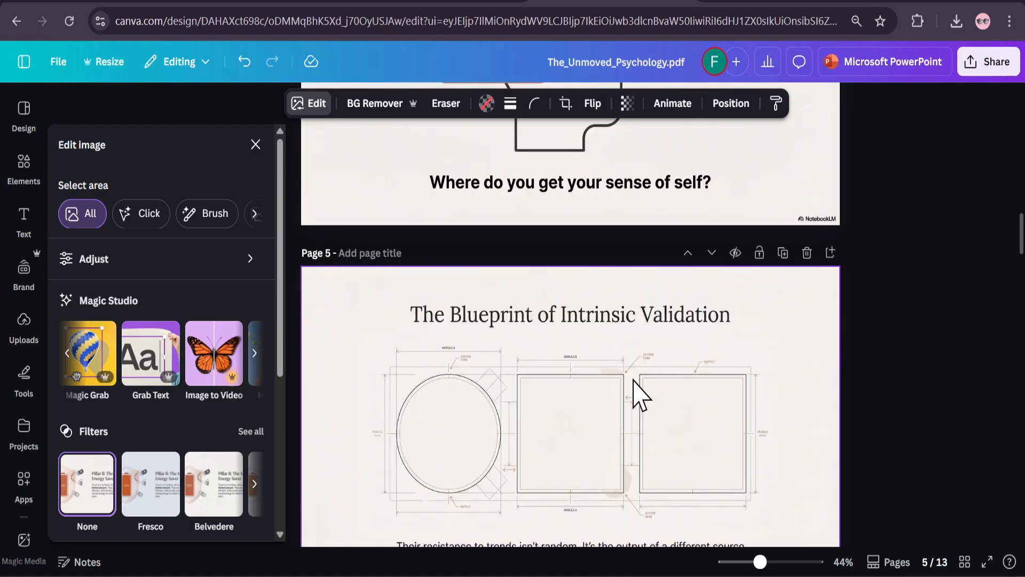
{"action": "scroll", "coordinate": [640, 394], "scroll_direction": "up", "scroll_amount": 15}
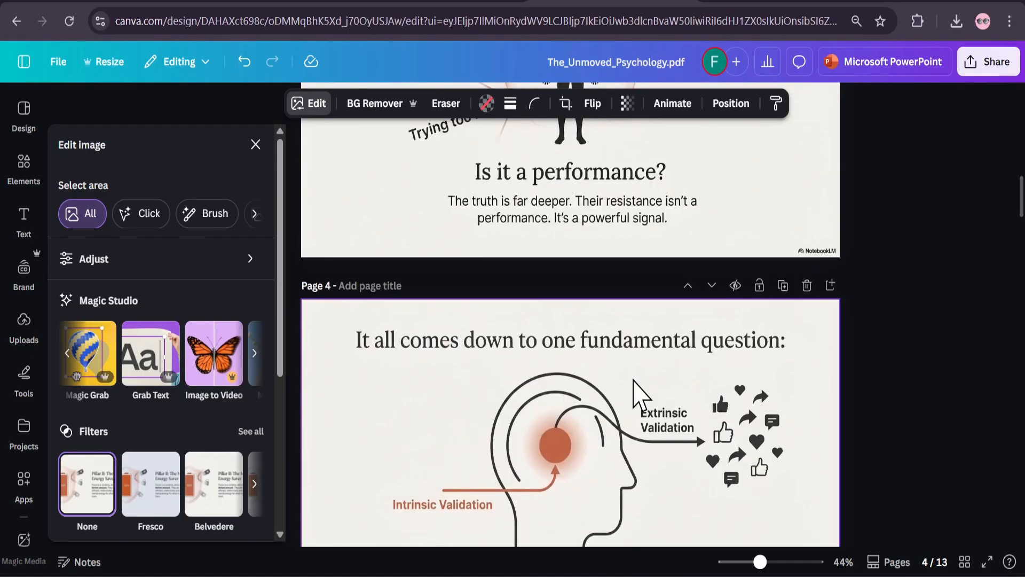
{"action": "left_click", "coordinate": [639, 380]}
{"action": "scroll", "coordinate": [644, 382], "scroll_direction": "down", "scroll_amount": 20}
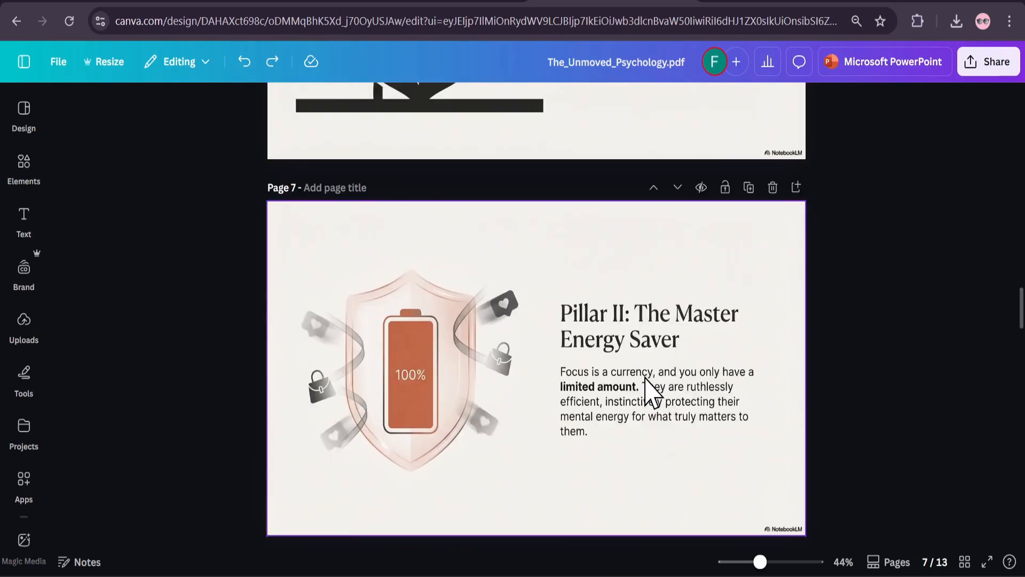
{"action": "scroll", "coordinate": [647, 392], "scroll_direction": "up", "scroll_amount": 4}
Download all 13 pages of the design as a PPTX file
{"action": "left_click", "coordinate": [987, 63]}
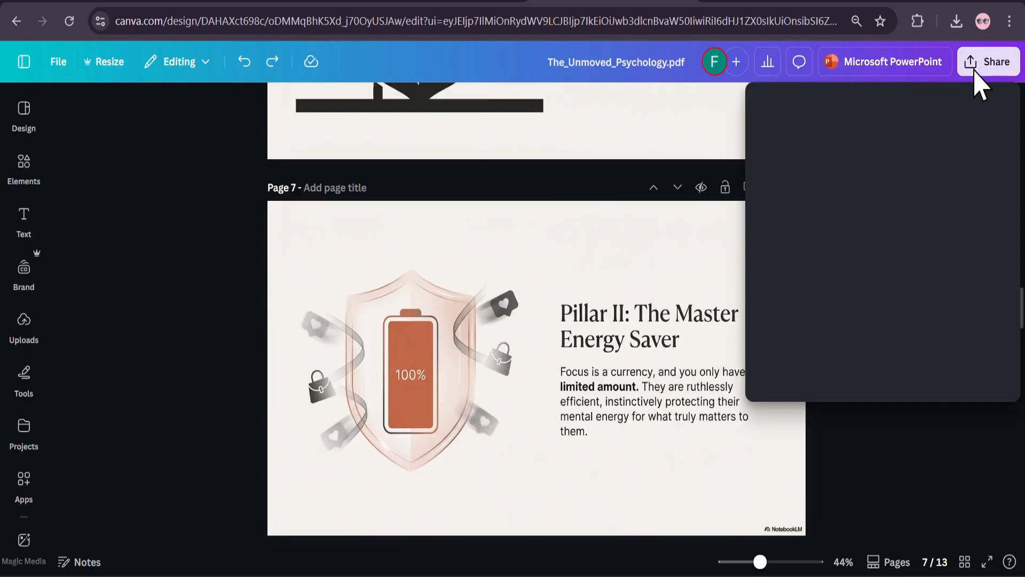
{"action": "left_click", "coordinate": [788, 374]}
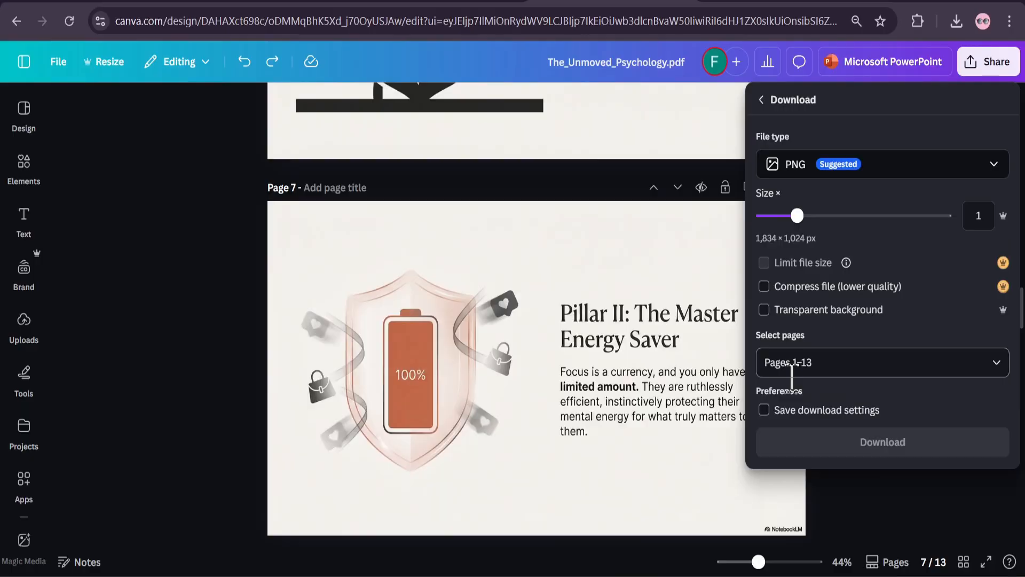
{"action": "left_click", "coordinate": [859, 170]}
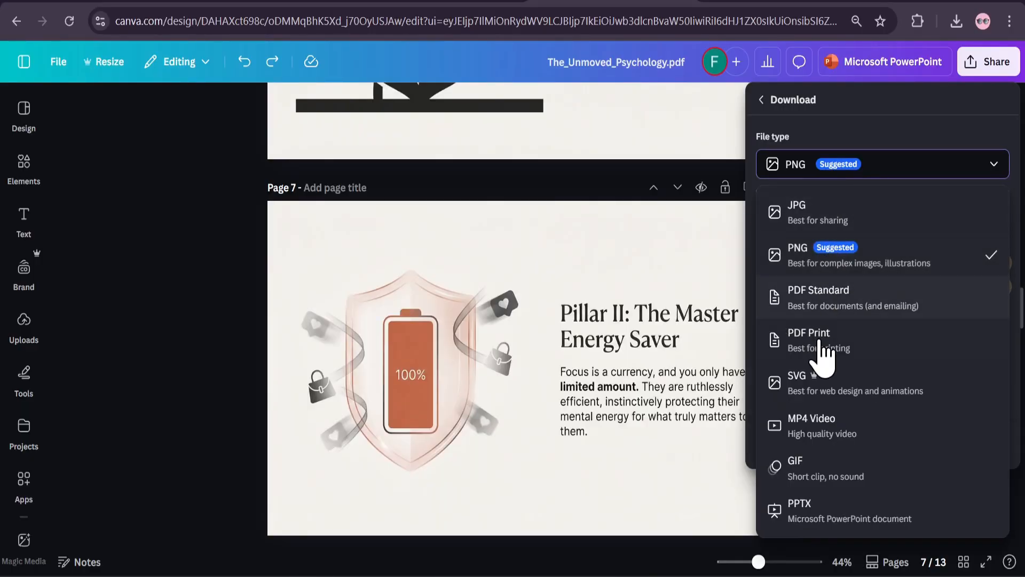
{"action": "left_click", "coordinate": [839, 521]}
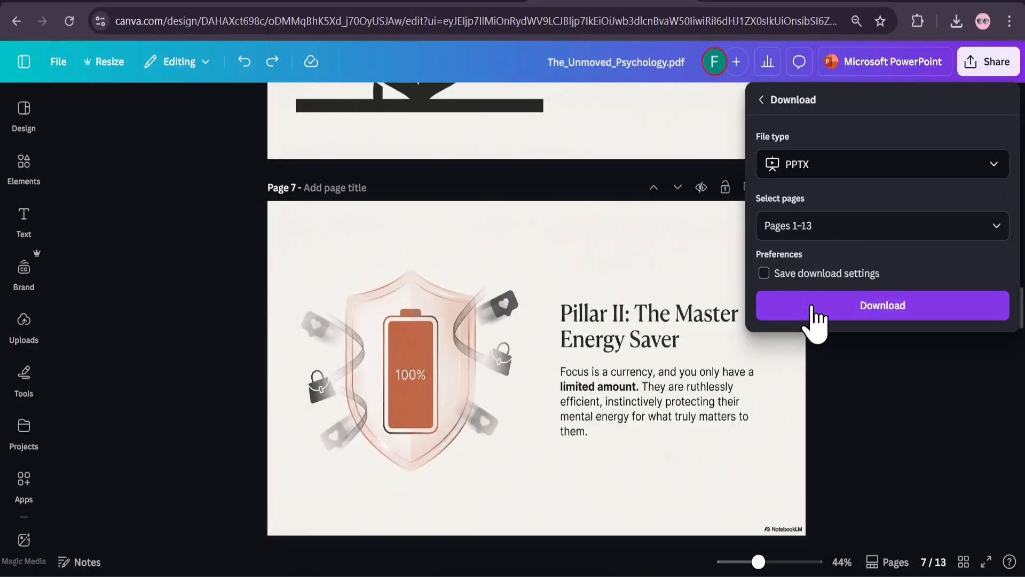
{"action": "left_click", "coordinate": [861, 312]}
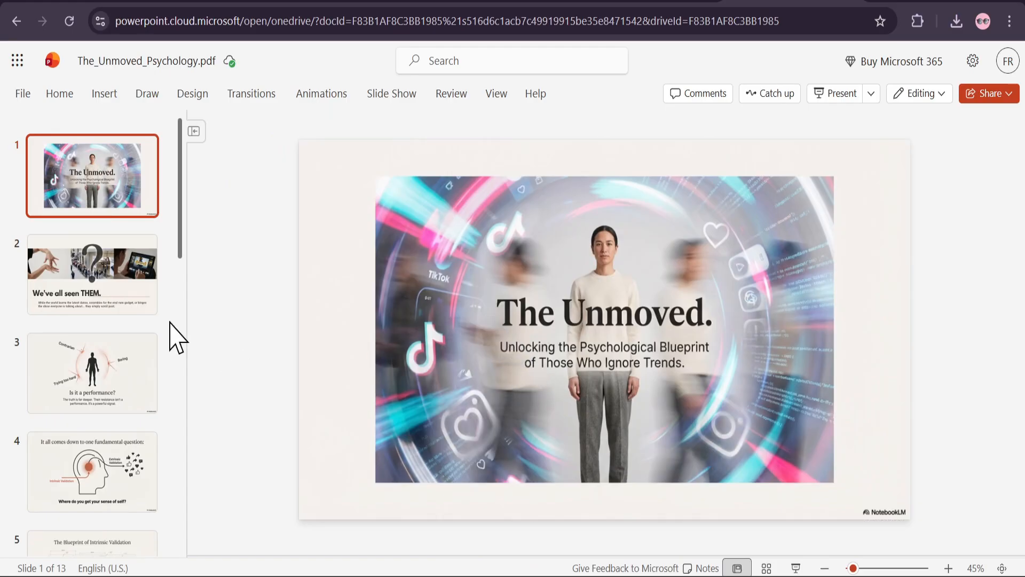
Review the exported slides in PowerPoint for the web, checking the edited text on slide 2 and the look of slides 3 to 11
{"action": "left_click", "coordinate": [135, 307]}
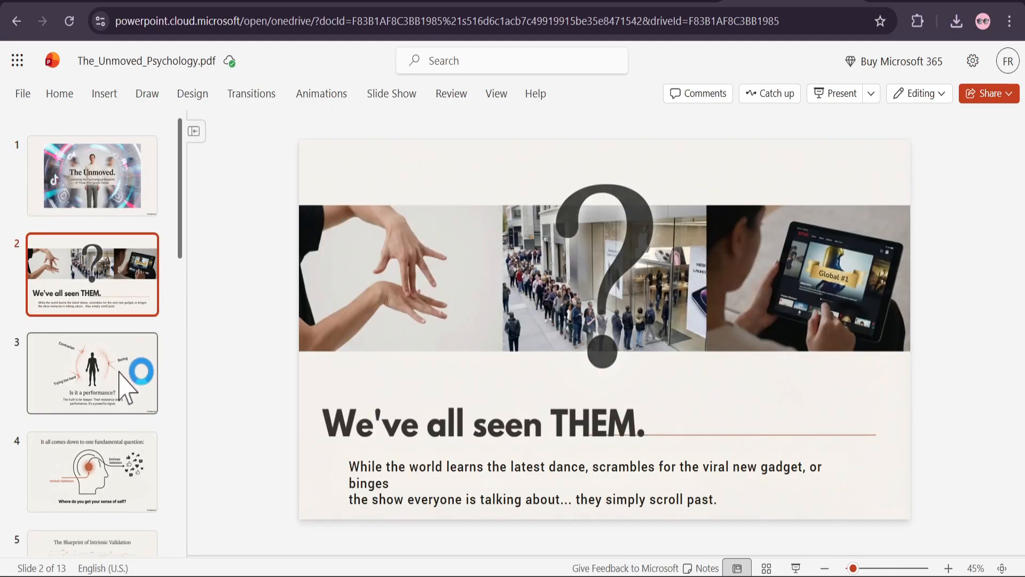
{"action": "left_click", "coordinate": [125, 386]}
{"action": "left_click", "coordinate": [142, 472]}
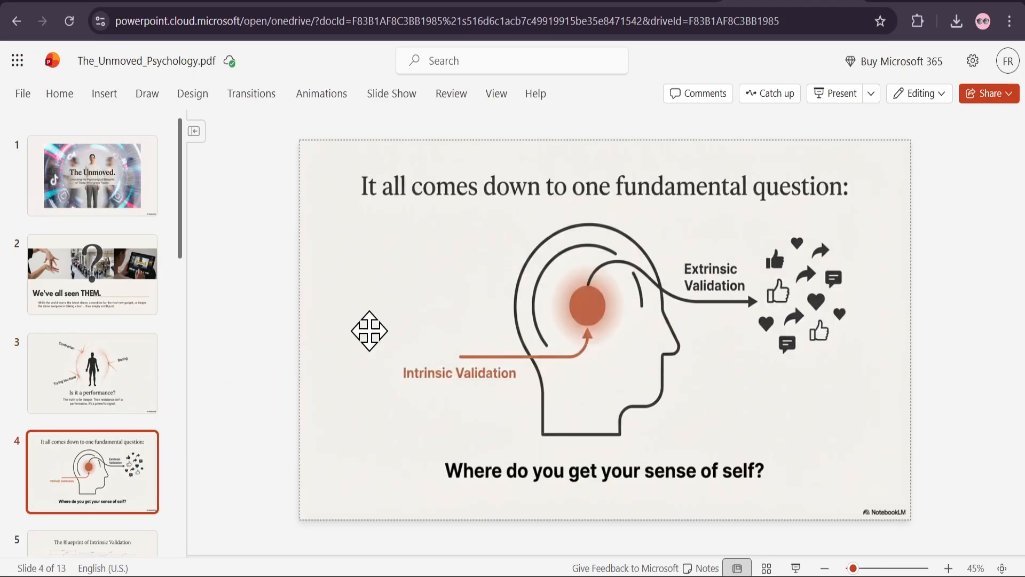
{"action": "key", "text": "Down"}
{"action": "key", "text": "Down"}
{"action": "key", "text": "Down"}
{"action": "key", "text": "Down"}
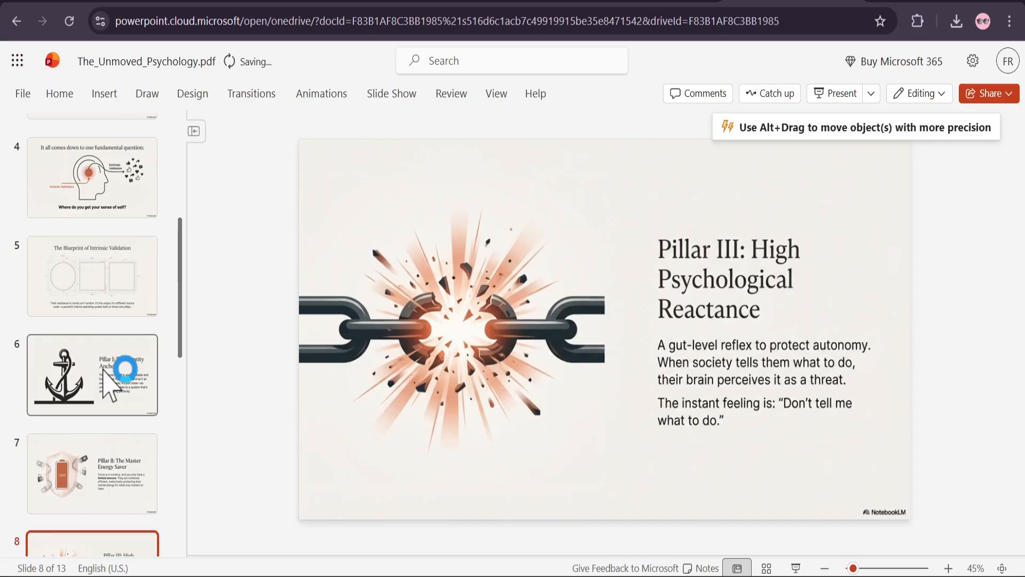
{"action": "key", "text": "Down"}
{"action": "key", "text": "Down"}
{"action": "key", "text": "Down"}
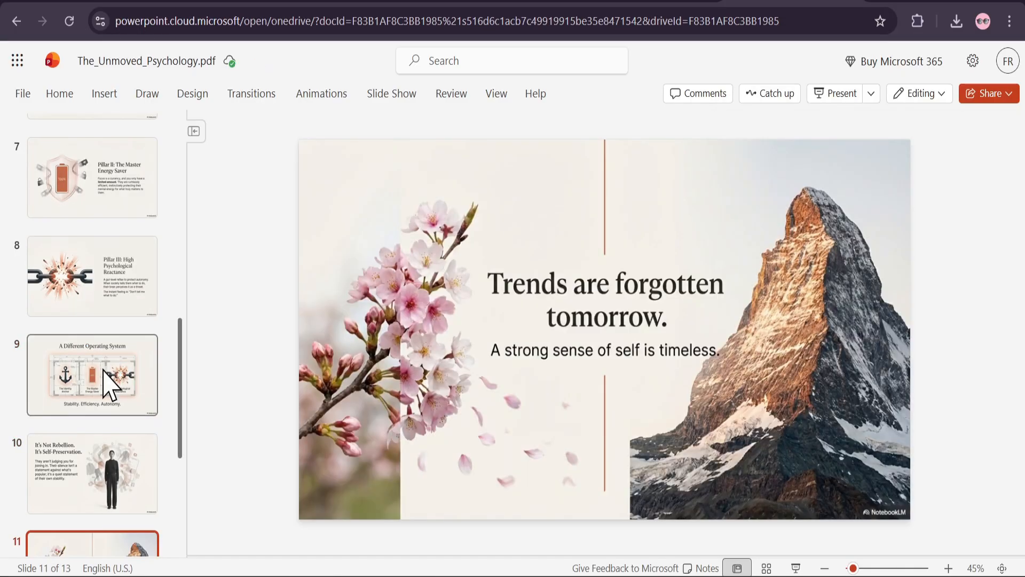
{"action": "key", "text": "Up"}
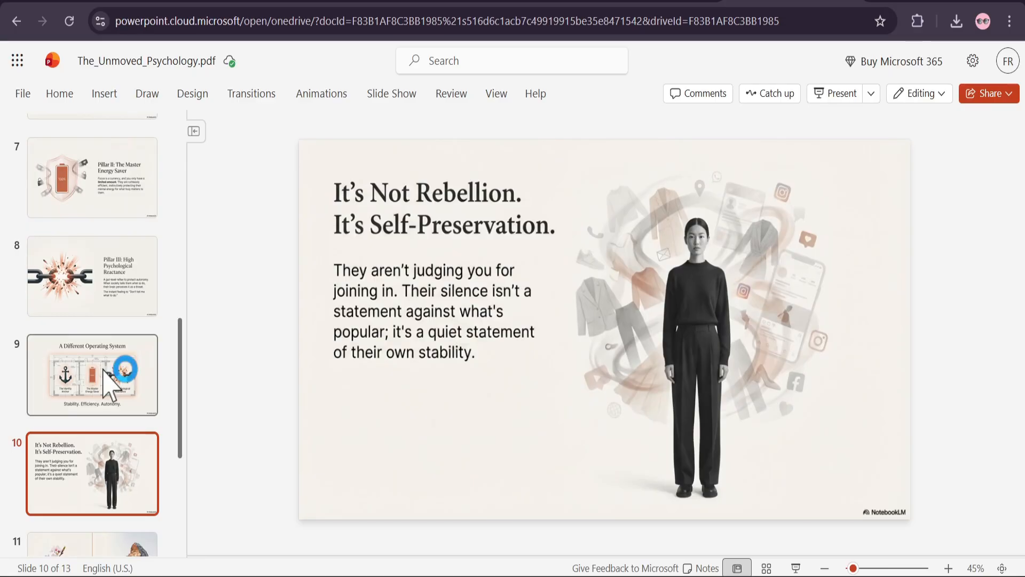
{"action": "key", "text": "Up"}
{"action": "key", "text": "Up"}
{"action": "key", "text": "Up"}
{"action": "key", "text": "Up"}
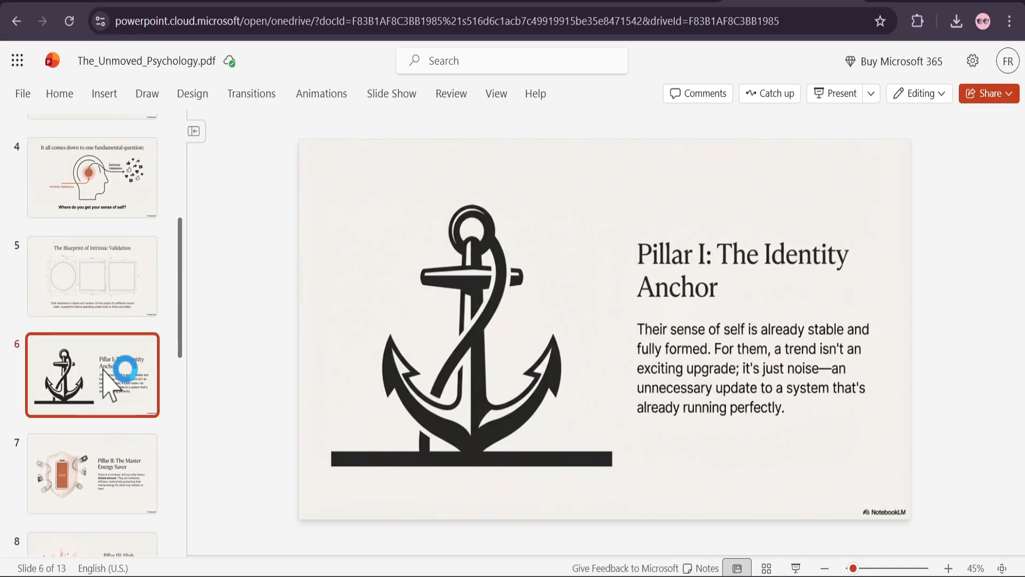